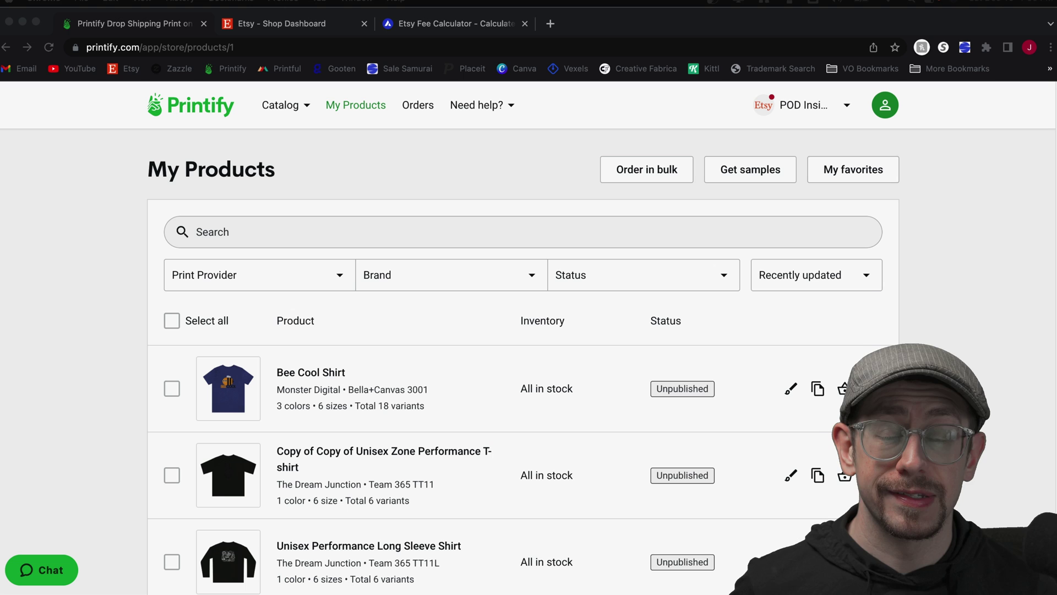
- Open the Bee Cool Shirt and scroll past Mockups and Pricing to its Store details
{"action": "left_click", "coordinate": [333, 386]}
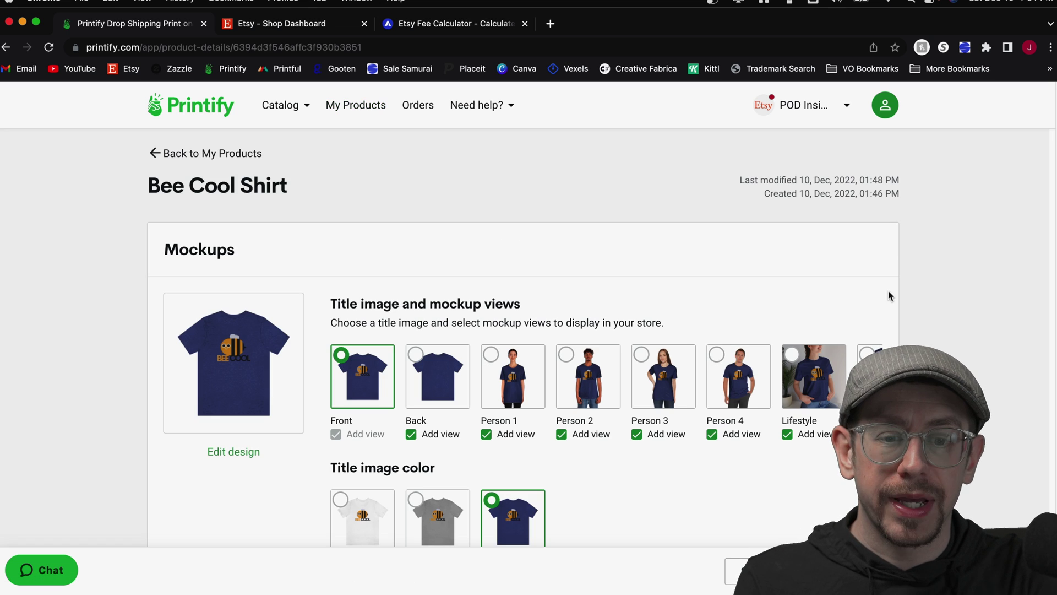
{"action": "scroll", "coordinate": [560, 288], "scroll_direction": "down", "scroll_amount": 3}
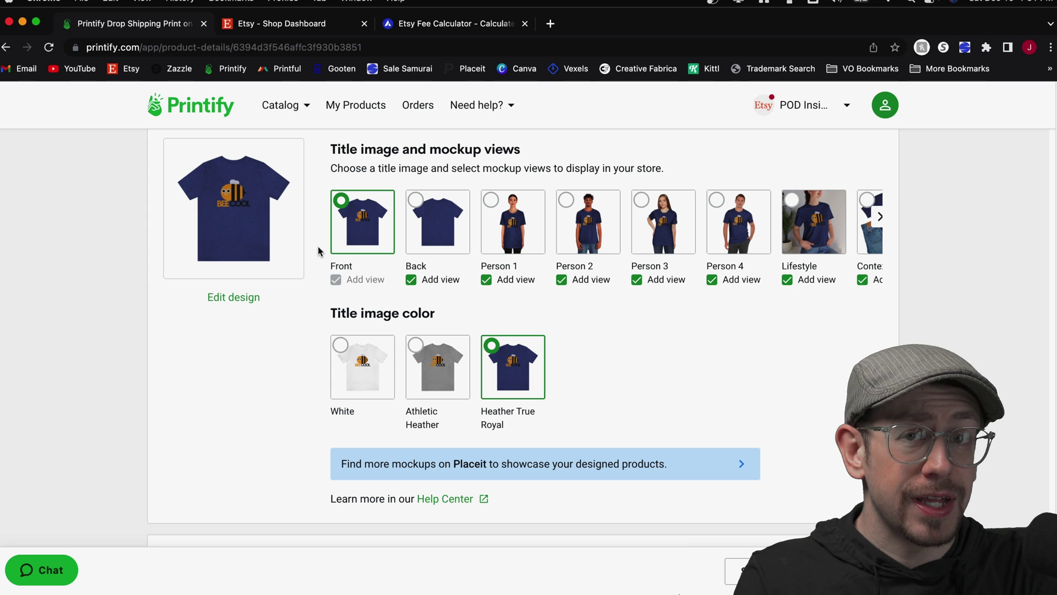
{"action": "scroll", "coordinate": [307, 259], "scroll_direction": "up", "scroll_amount": 2}
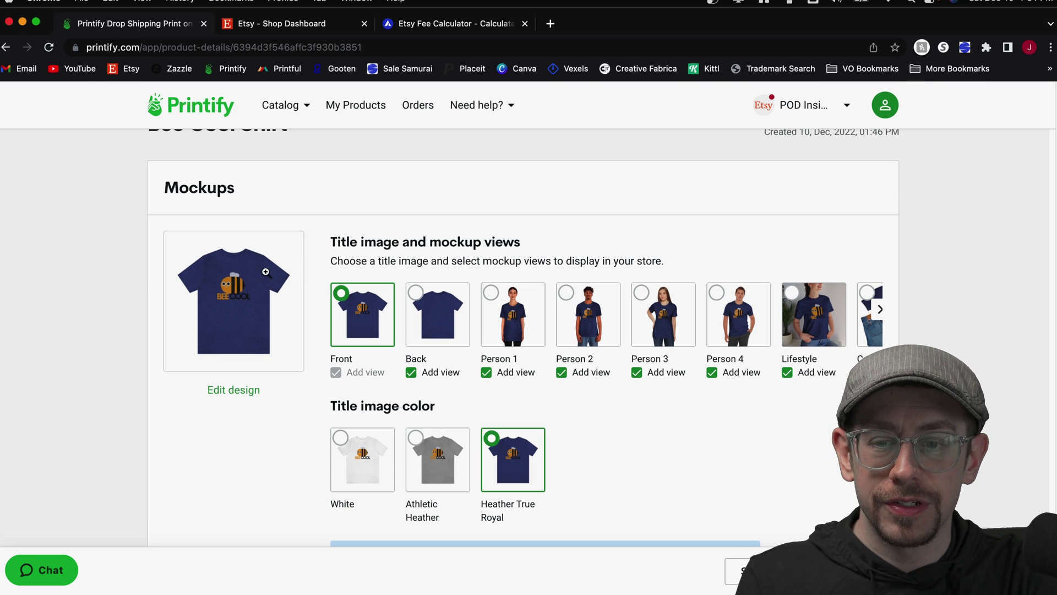
{"action": "scroll", "coordinate": [461, 237], "scroll_direction": "down", "scroll_amount": 2}
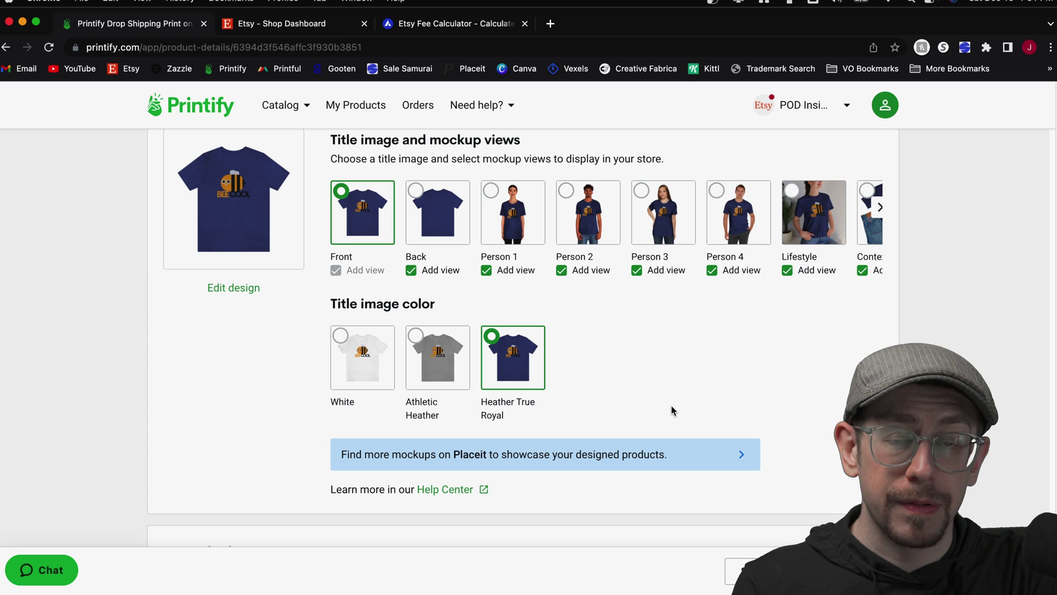
{"action": "scroll", "coordinate": [644, 401], "scroll_direction": "down", "scroll_amount": 10}
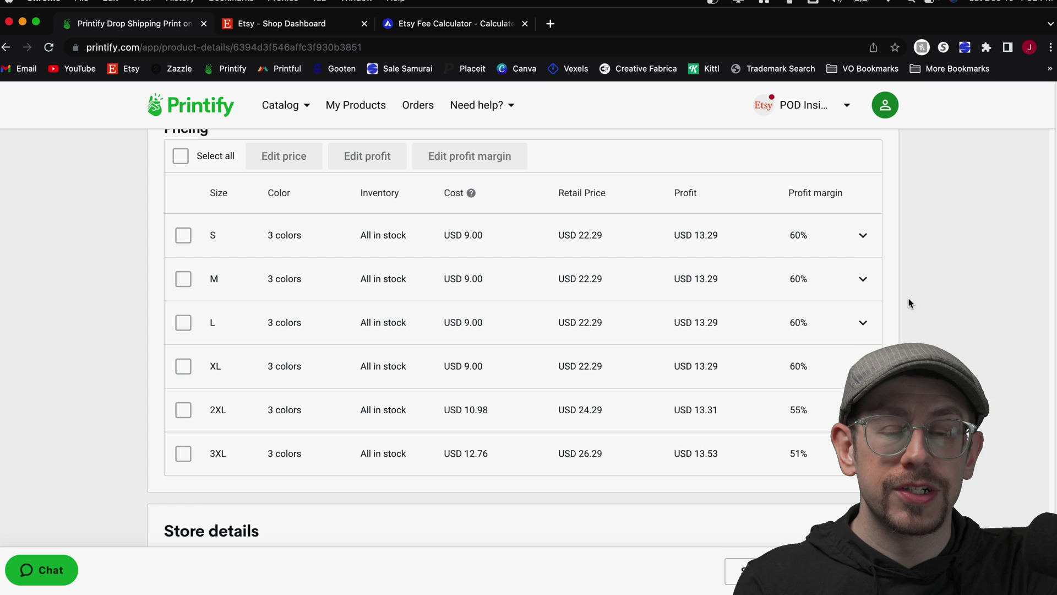
{"action": "scroll", "coordinate": [909, 302], "scroll_direction": "down", "scroll_amount": 2}
{"action": "scroll", "coordinate": [908, 303], "scroll_direction": "down", "scroll_amount": 6}
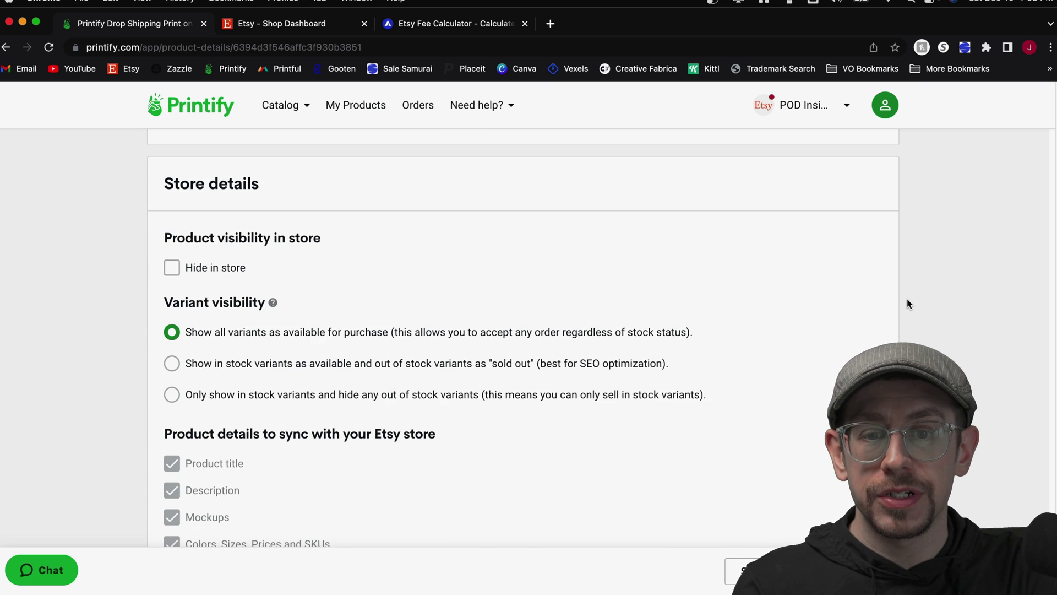
{"action": "scroll", "coordinate": [907, 304], "scroll_direction": "down", "scroll_amount": 1}
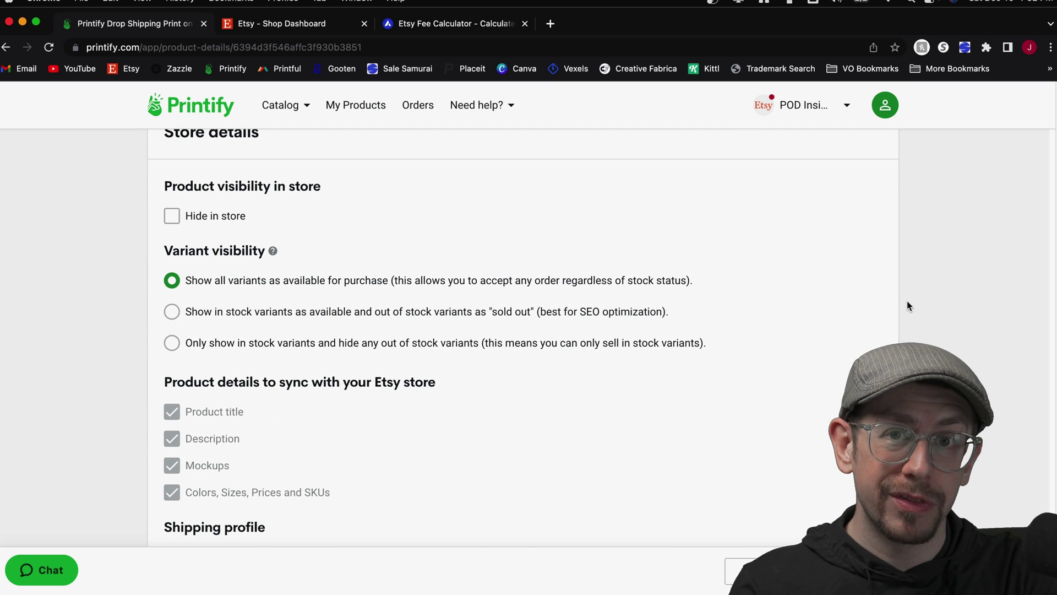
{"action": "scroll", "coordinate": [907, 306], "scroll_direction": "down", "scroll_amount": 1}
{"action": "scroll", "coordinate": [907, 301], "scroll_direction": "down", "scroll_amount": 2}
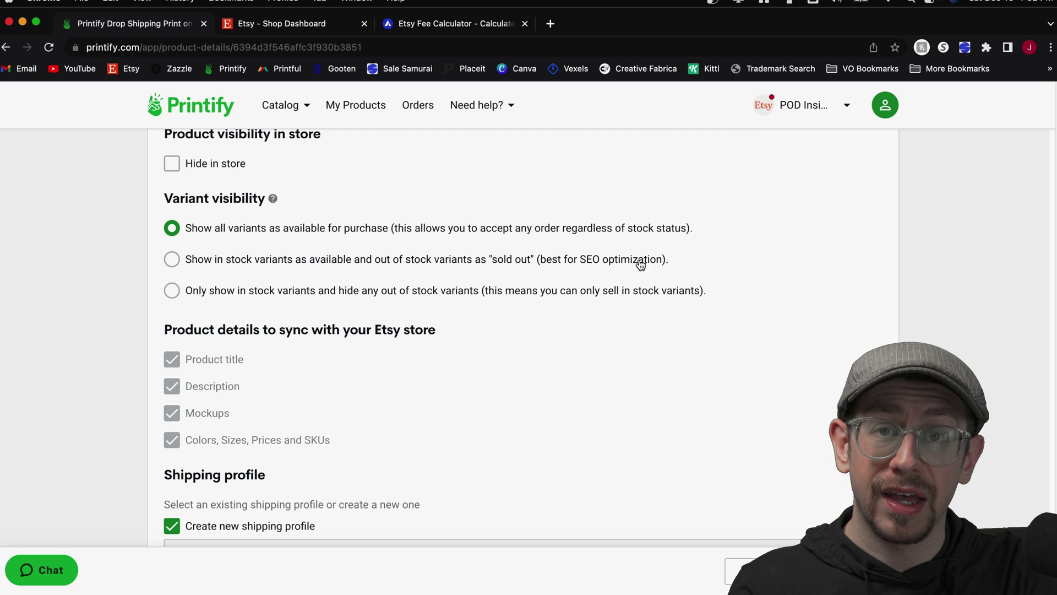
{"action": "scroll", "coordinate": [601, 320], "scroll_direction": "up", "scroll_amount": 1}
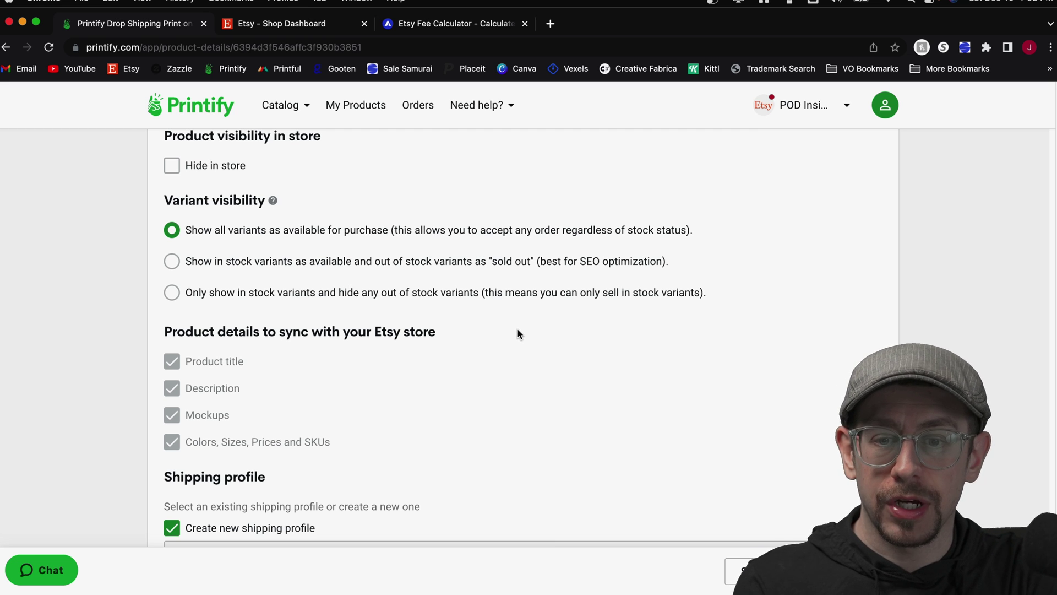
{"action": "scroll", "coordinate": [518, 330], "scroll_direction": "down", "scroll_amount": 1}
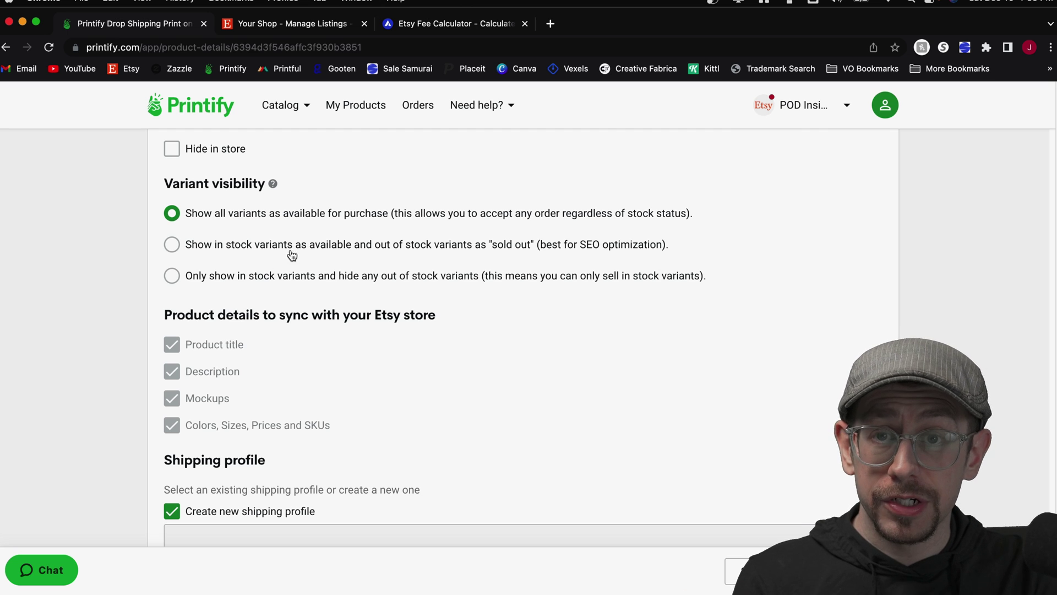
- Set variant visibility to show in-stock variants as available and out-of-stock ones as sold out
{"action": "left_click", "coordinate": [276, 273]}
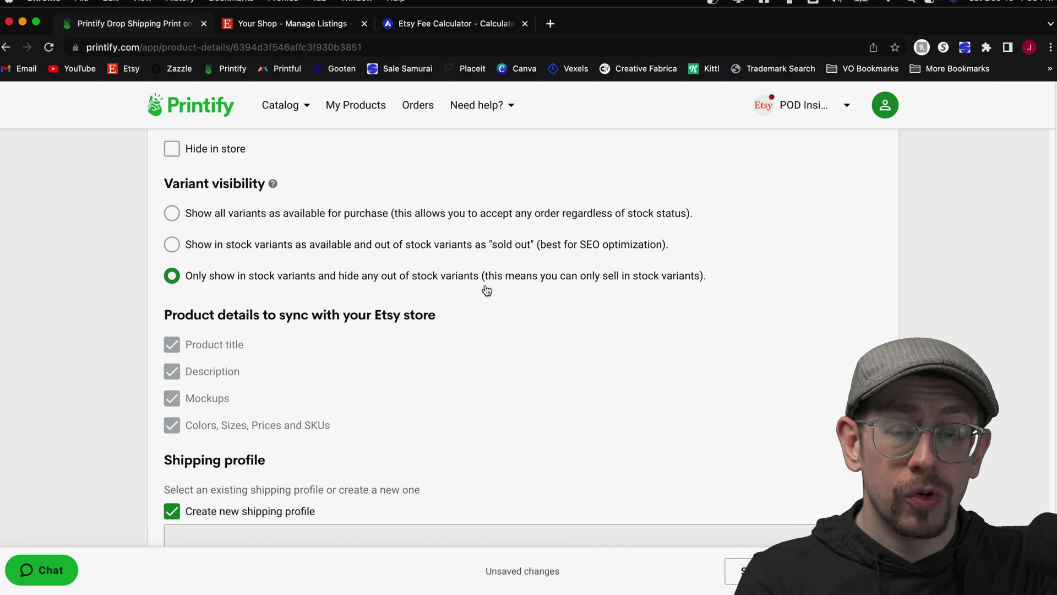
{"action": "key", "text": "Up"}
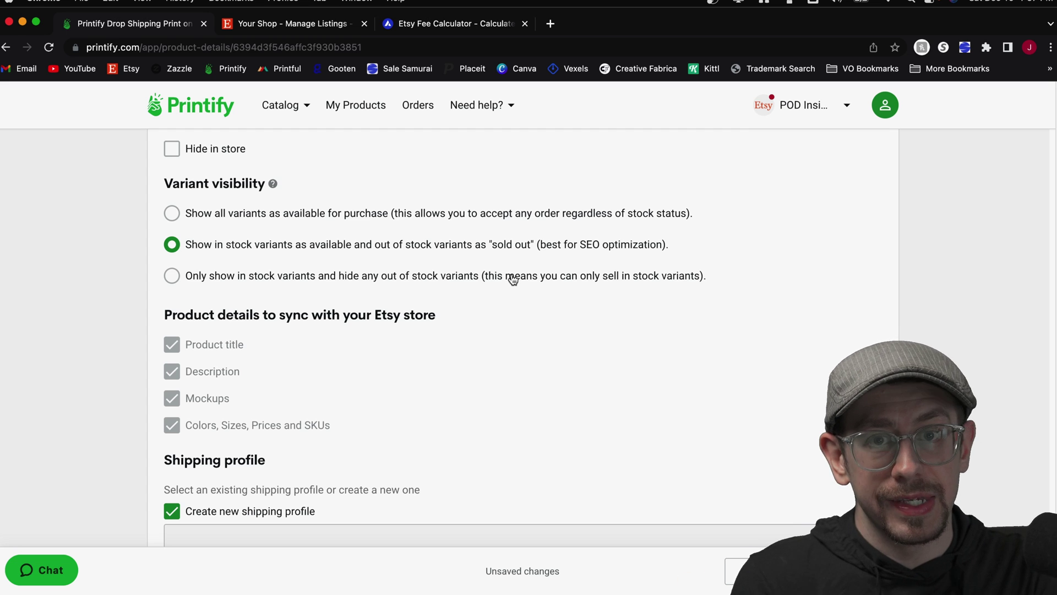
- Drop the new shipping profile and assign the existing T-Shirts: 4-8 business days profile
{"action": "key", "text": "Tab"}
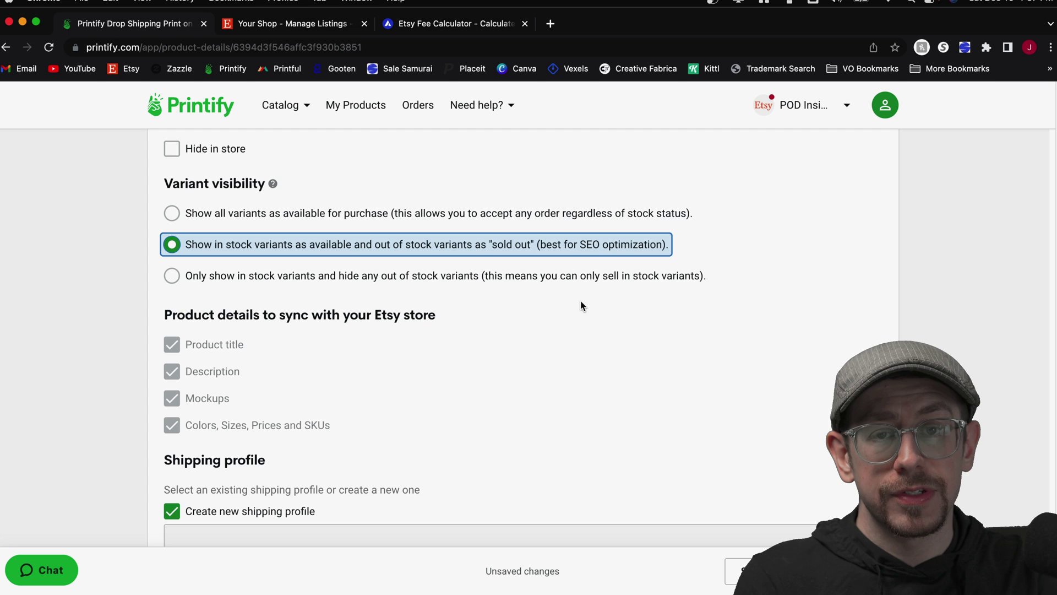
{"action": "scroll", "coordinate": [385, 358], "scroll_direction": "down", "scroll_amount": 2}
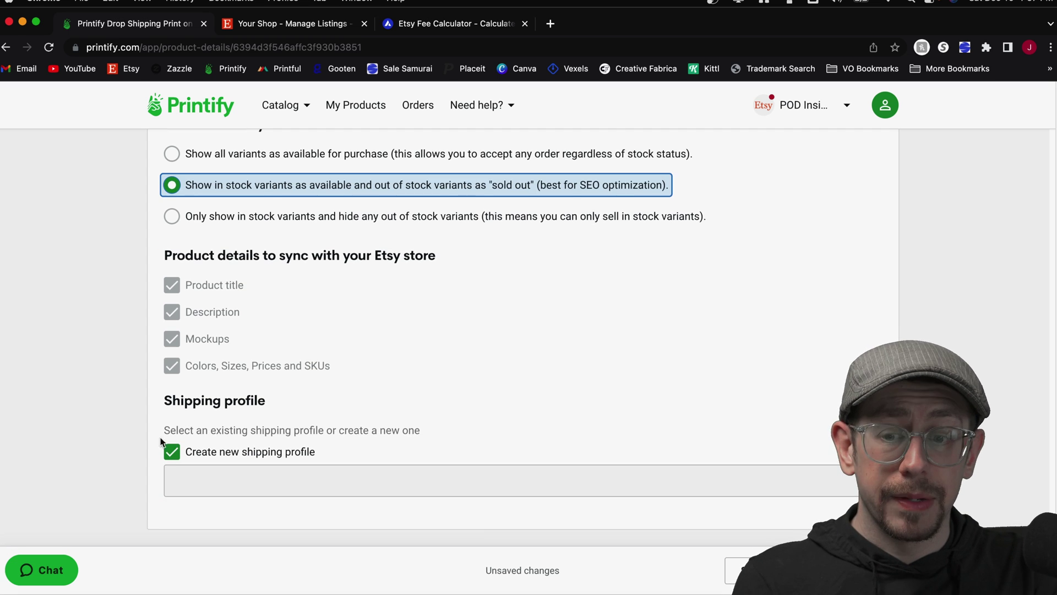
{"action": "key", "text": "Tab"}
{"action": "left_click", "coordinate": [179, 453]}
{"action": "left_click", "coordinate": [245, 479]}
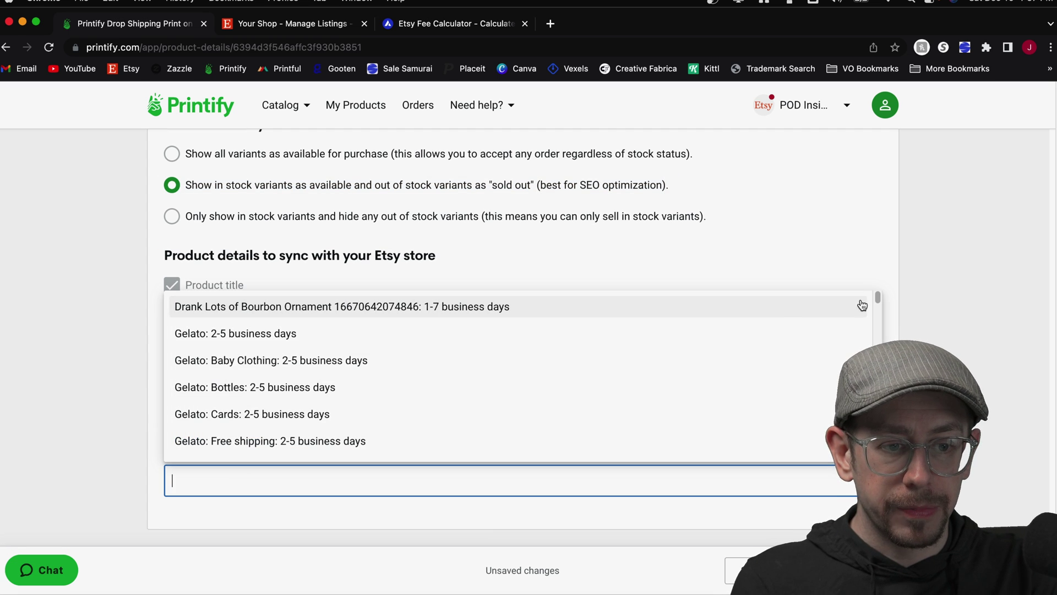
{"action": "scroll", "coordinate": [880, 322], "scroll_direction": "down", "scroll_amount": 2}
{"action": "scroll", "coordinate": [880, 322], "scroll_direction": "down", "scroll_amount": 15}
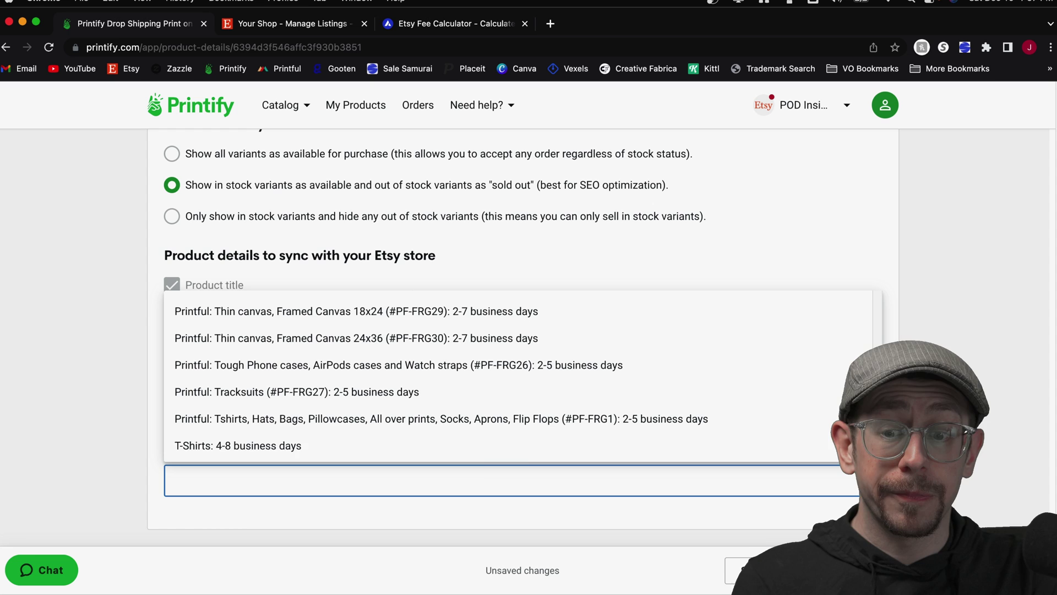
{"action": "left_click", "coordinate": [493, 447]}
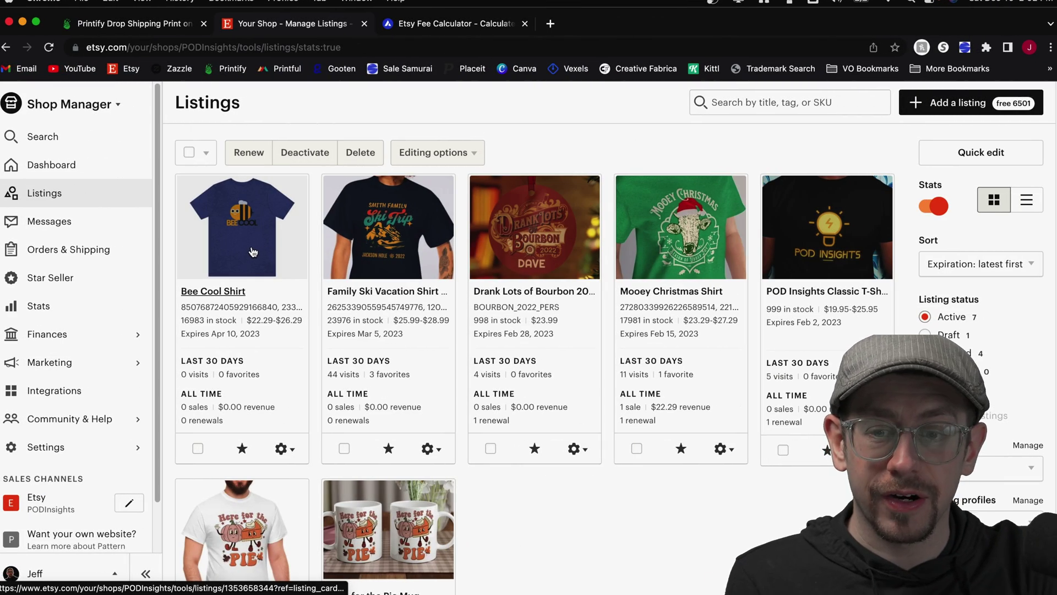
- Open the Bee Cool Shirt Etsy listing editor and scroll to its Variations table
{"action": "left_click", "coordinate": [252, 252]}
{"action": "scroll", "coordinate": [252, 253], "scroll_direction": "down", "scroll_amount": 15}
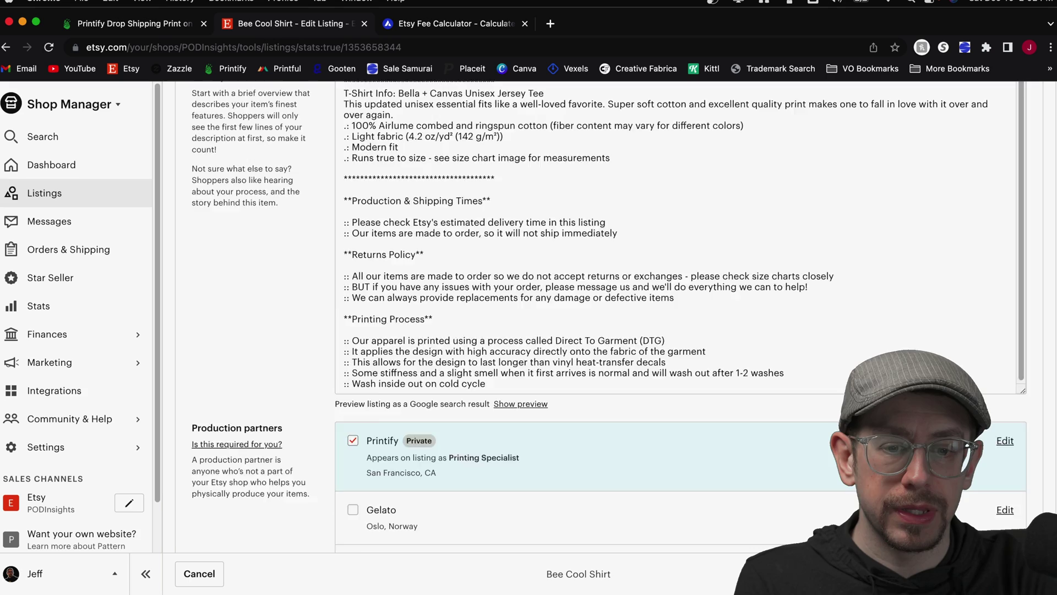
{"action": "scroll", "coordinate": [822, 282], "scroll_direction": "down", "scroll_amount": 12}
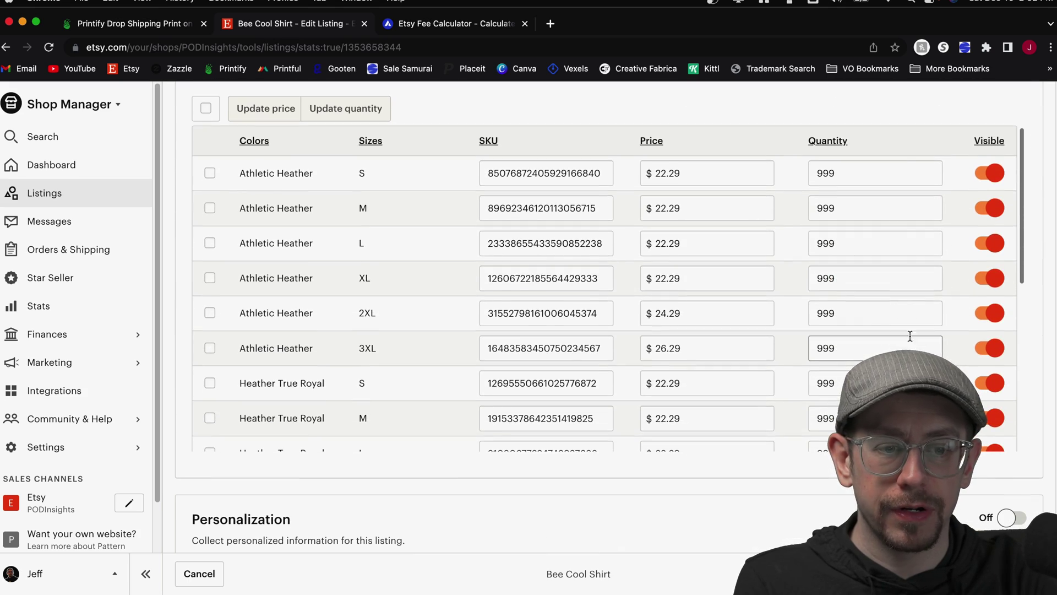
{"action": "scroll", "coordinate": [822, 282], "scroll_direction": "down", "scroll_amount": 5}
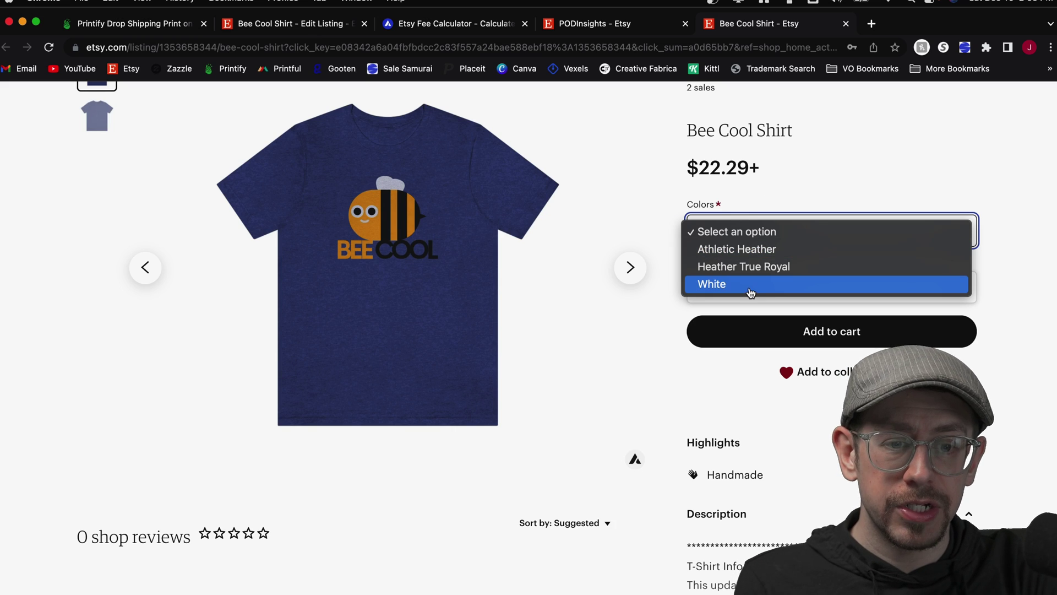
- Pick White on the live listing, confirm size M is sold out, and return to the editor
{"action": "left_click", "coordinate": [750, 287]}
{"action": "left_click", "coordinate": [726, 287]}
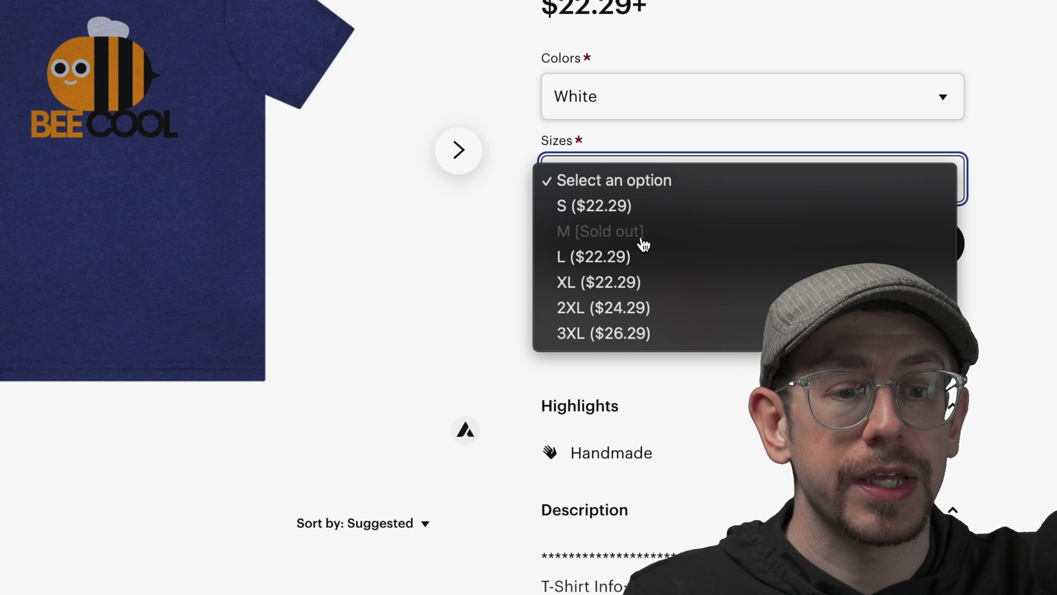
{"action": "left_click", "coordinate": [1022, 76]}
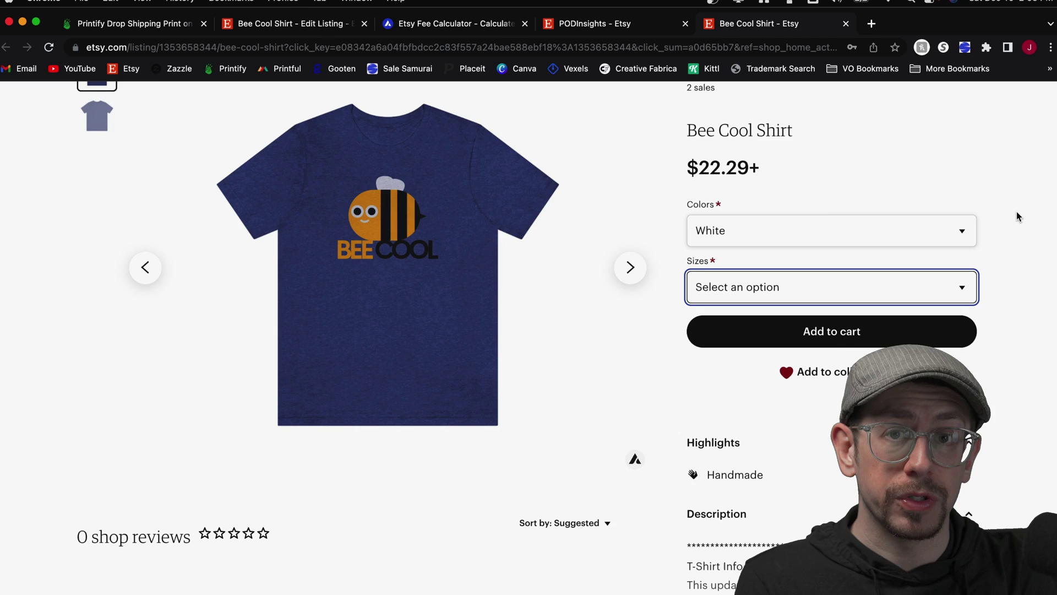
{"action": "key", "text": "super+2"}
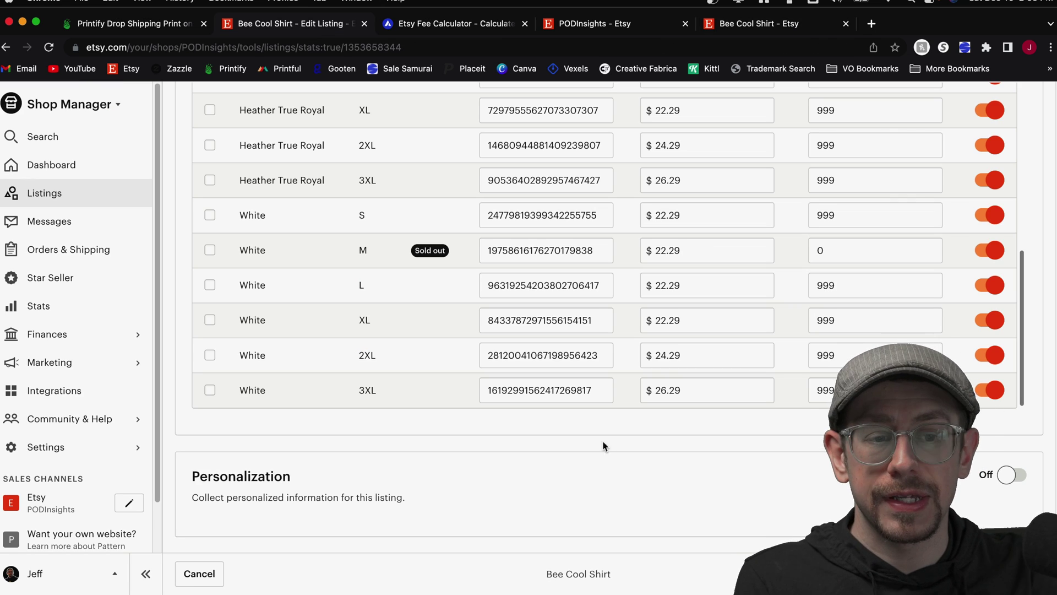
- Switch off the Visible toggle on the sold-out White M row in Variations
{"action": "scroll", "coordinate": [978, 267], "scroll_direction": "up", "scroll_amount": 1}
{"action": "scroll", "coordinate": [979, 267], "scroll_direction": "up", "scroll_amount": 3}
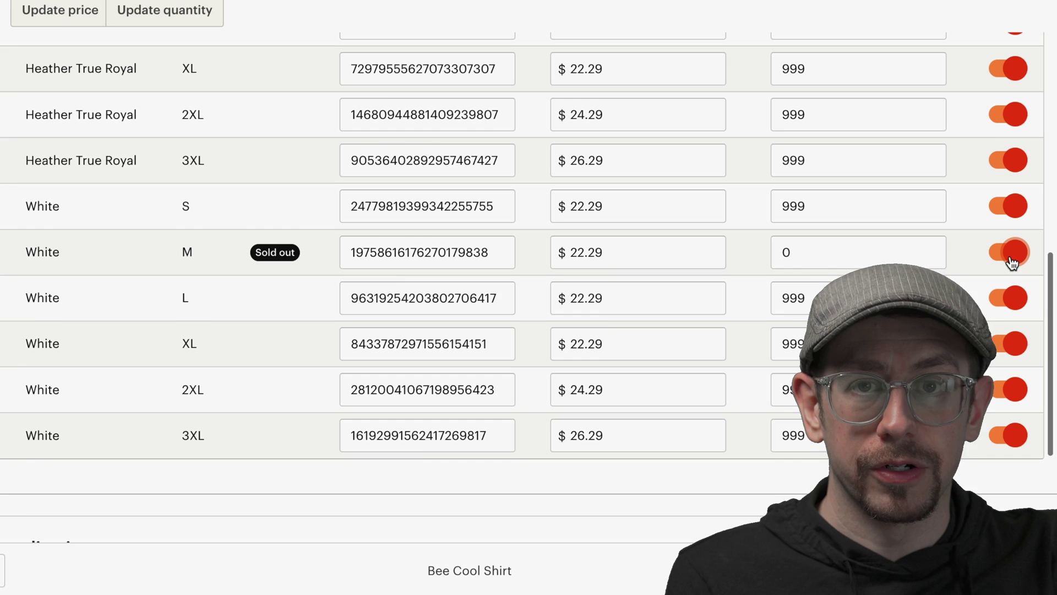
{"action": "left_click", "coordinate": [1012, 259]}
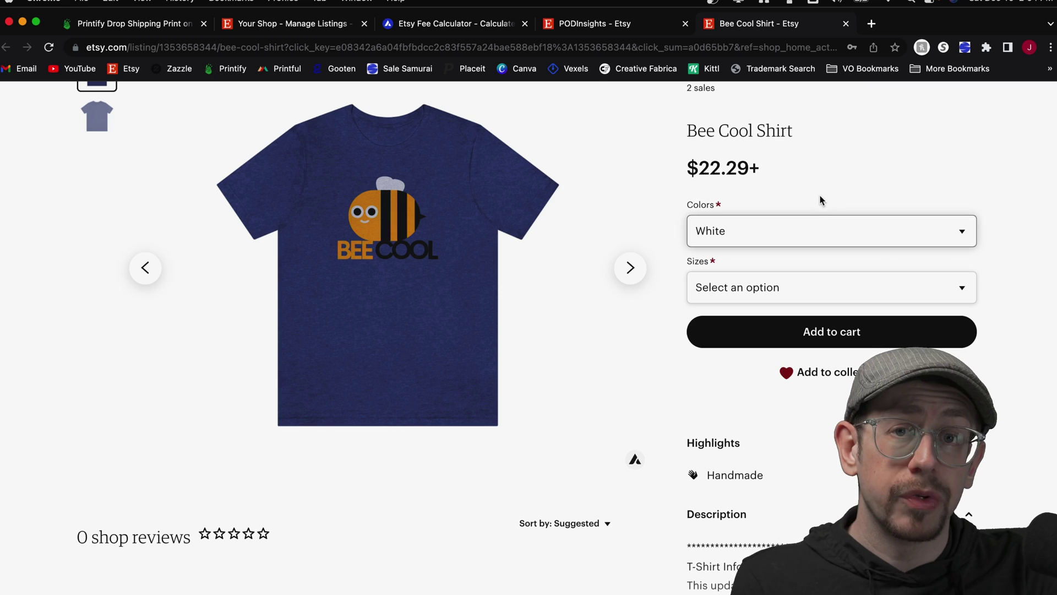
- Reselect White on the live listing and confirm the Sizes list no longer offers M
{"action": "scroll", "coordinate": [820, 199], "scroll_direction": "up", "scroll_amount": 2}
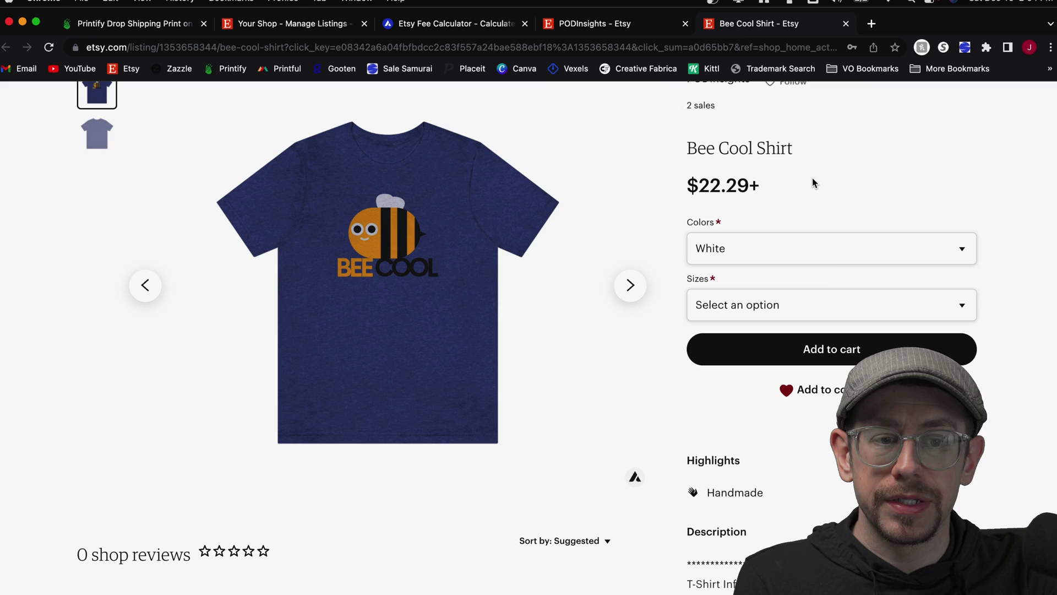
{"action": "left_click", "coordinate": [813, 249]}
{"action": "left_click", "coordinate": [757, 251]}
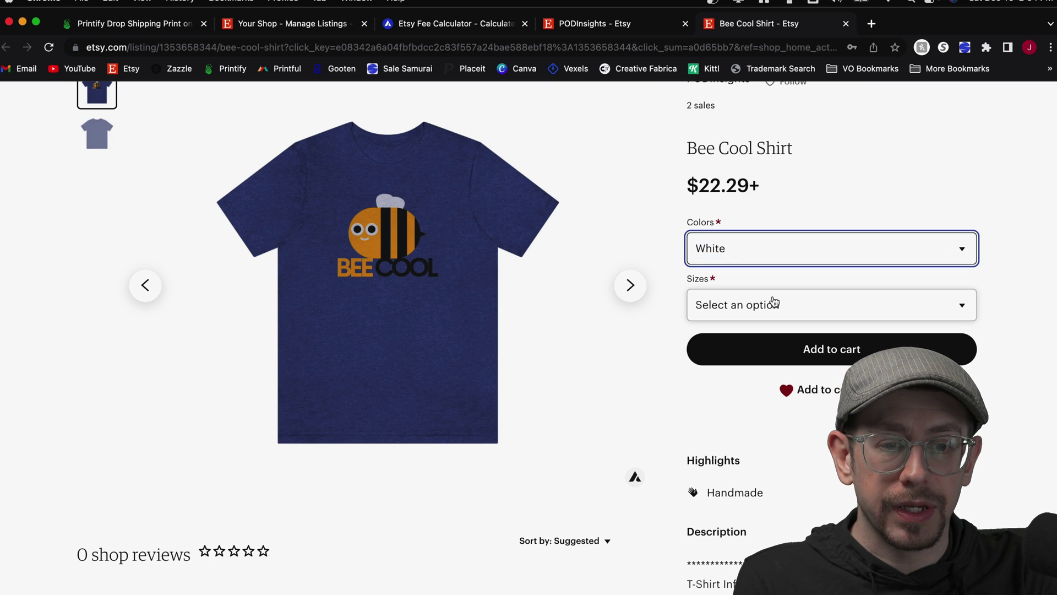
{"action": "left_click", "coordinate": [771, 304]}
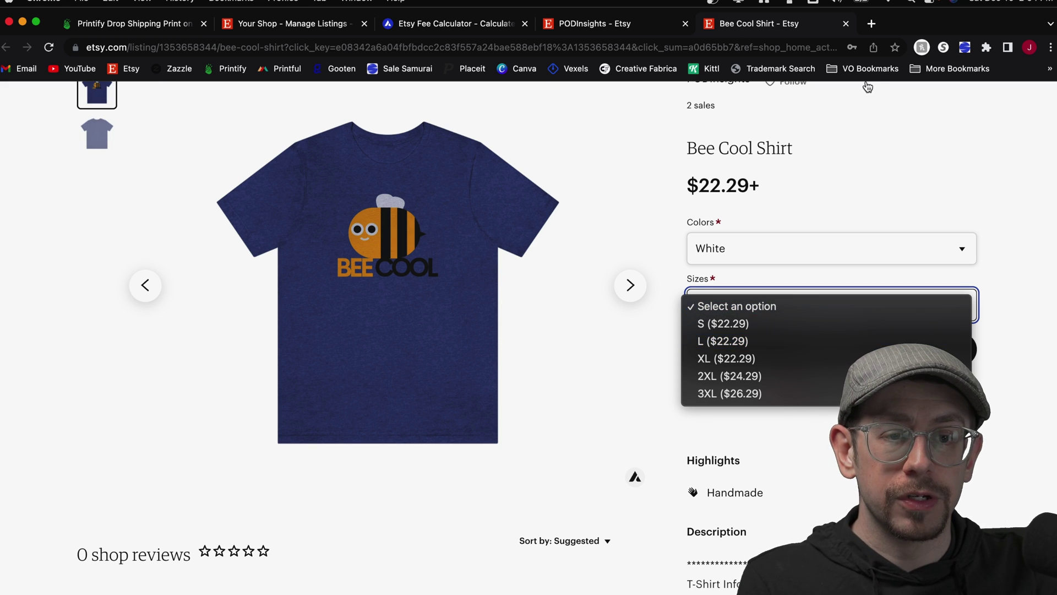
- Close the public listing tab and dismiss the listing-updated notice
{"action": "left_click", "coordinate": [845, 23]}
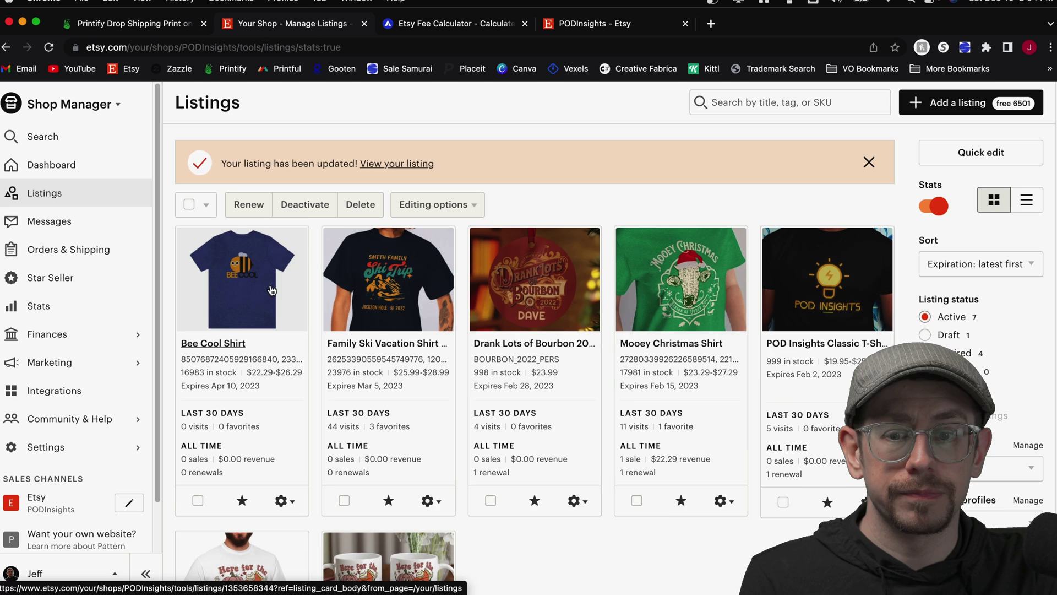
{"action": "left_click", "coordinate": [869, 162]}
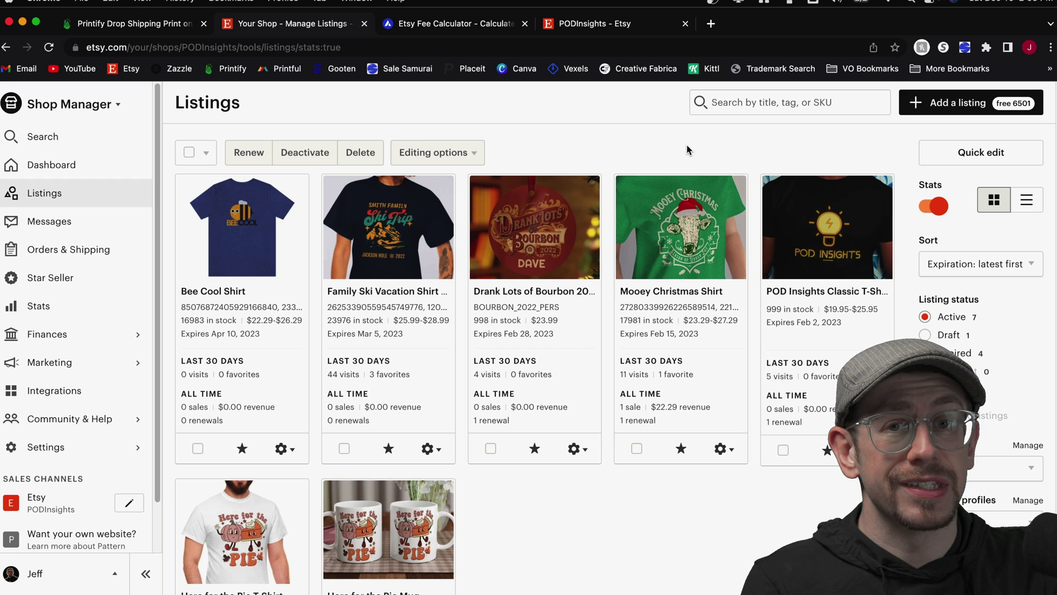
{"action": "left_click", "coordinate": [174, 28]}
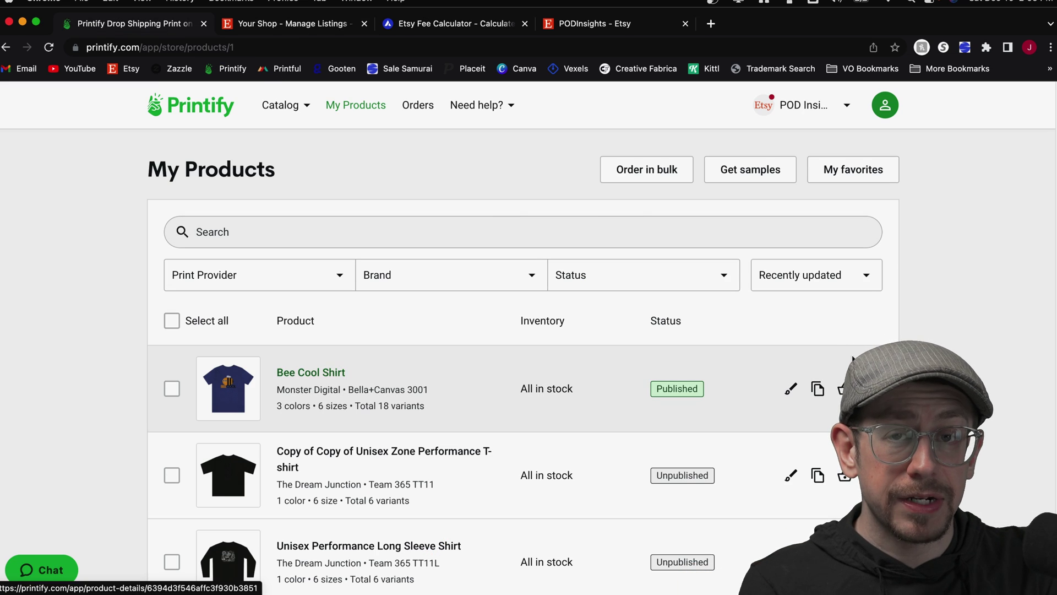
{"action": "scroll", "coordinate": [949, 335], "scroll_direction": "down", "scroll_amount": 2}
{"action": "scroll", "coordinate": [948, 335], "scroll_direction": "down", "scroll_amount": 2}
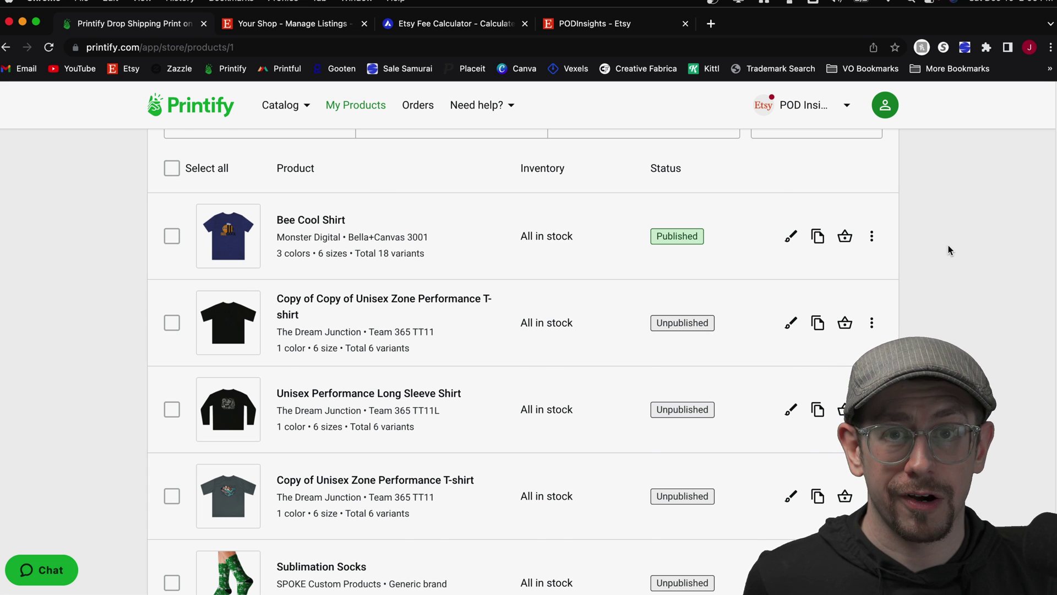
{"action": "scroll", "coordinate": [948, 245], "scroll_direction": "up", "scroll_amount": 1}
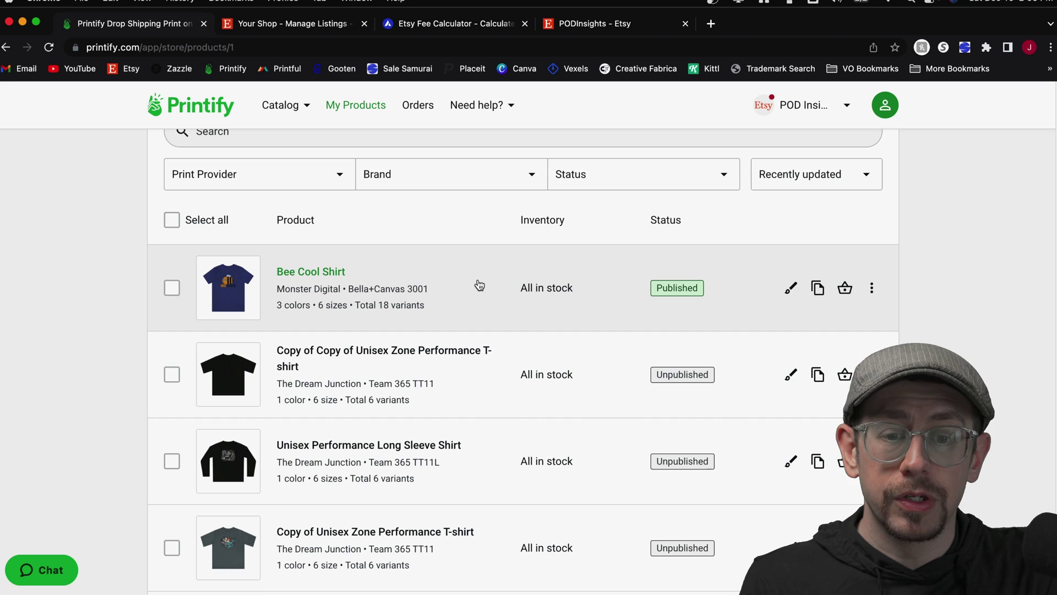
- Open the Bee Cool Shirt and stop syncing Product title, Description and Mockups to Etsy
{"action": "left_click", "coordinate": [478, 281]}
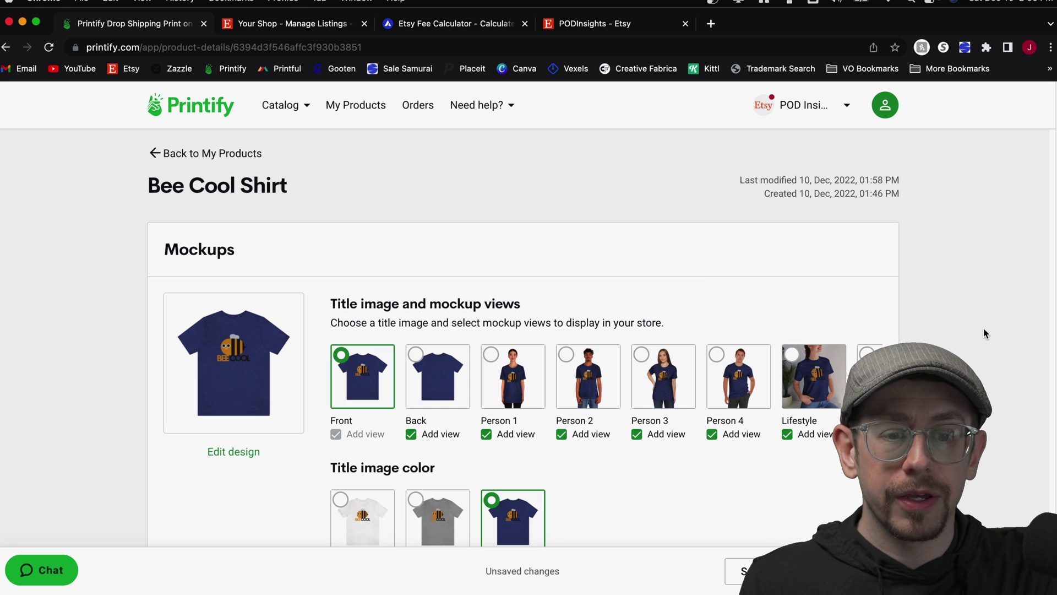
{"action": "scroll", "coordinate": [1054, 144], "scroll_direction": "down", "scroll_amount": 20}
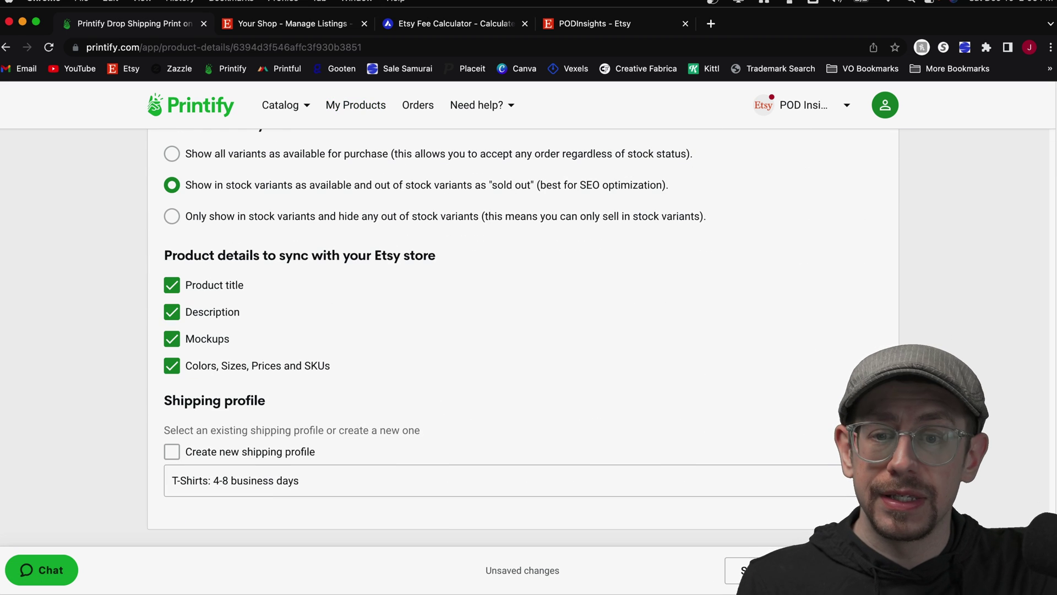
{"action": "scroll", "coordinate": [396, 363], "scroll_direction": "up", "scroll_amount": 1}
{"action": "scroll", "coordinate": [277, 237], "scroll_direction": "down", "scroll_amount": 1}
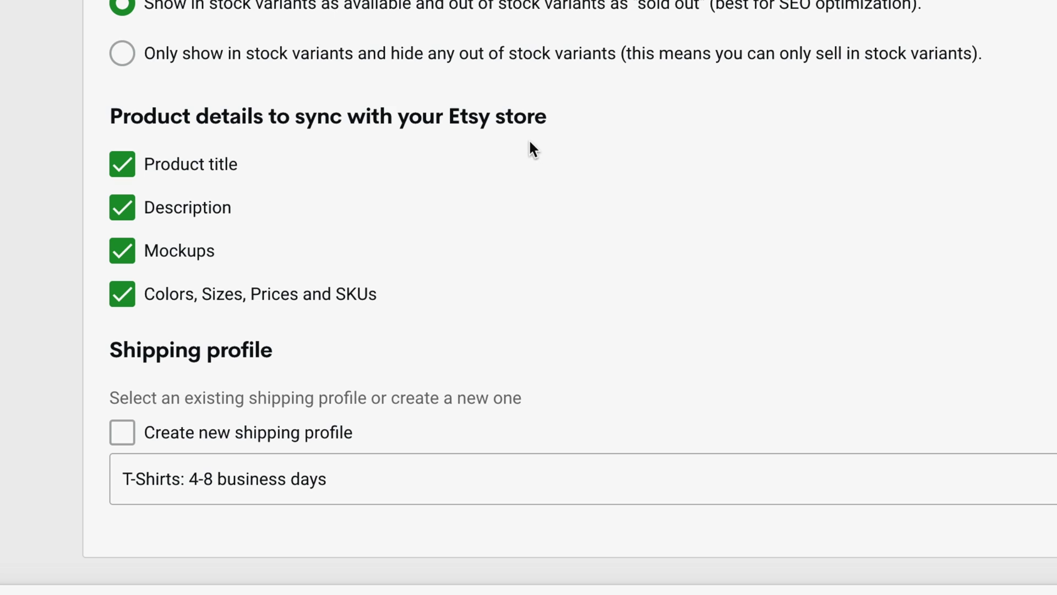
{"action": "left_click", "coordinate": [138, 168]}
{"action": "left_click", "coordinate": [127, 207]}
{"action": "left_click", "coordinate": [125, 249]}
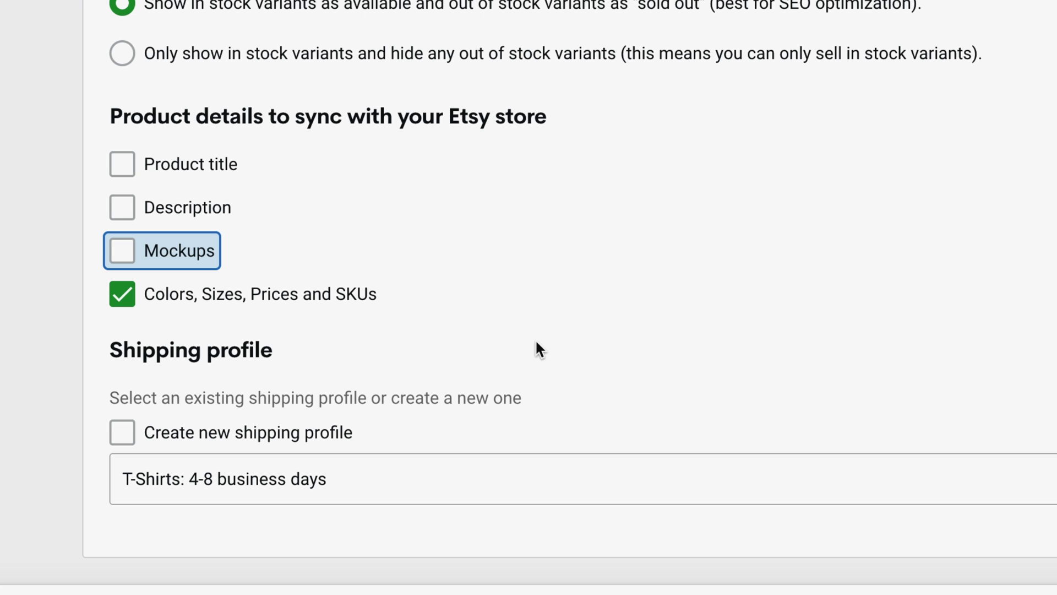
{"action": "left_click", "coordinate": [568, 334]}
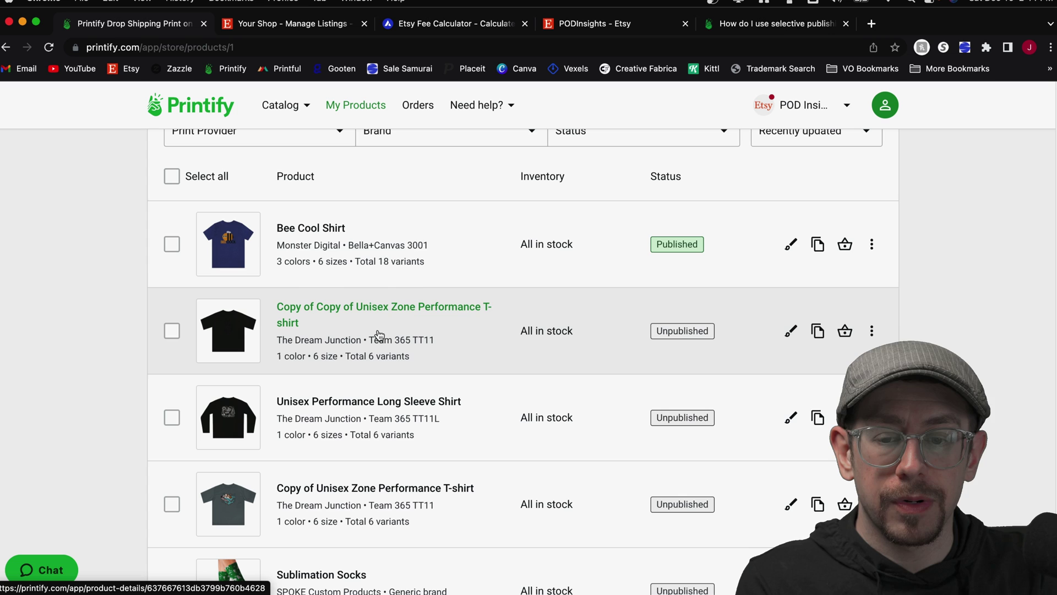
- Select the Bee Cool Shirt, Copy of Copy of Unisex Zone Performance T-shirt and Unisex Performance Long Sleeve Shirt
{"action": "left_click", "coordinate": [172, 244]}
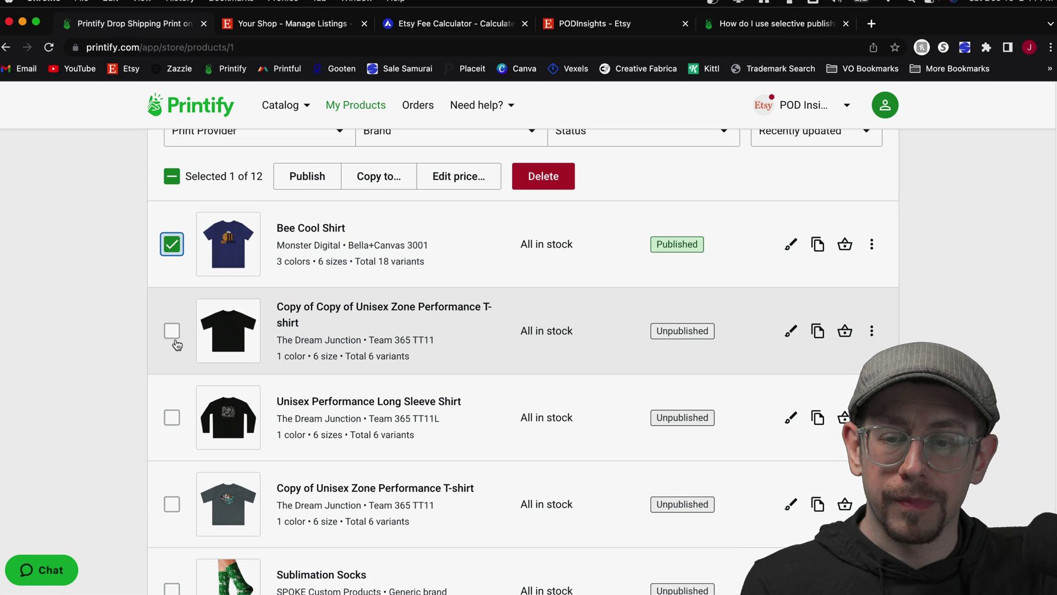
{"action": "left_click", "coordinate": [172, 330]}
{"action": "left_click", "coordinate": [172, 417]}
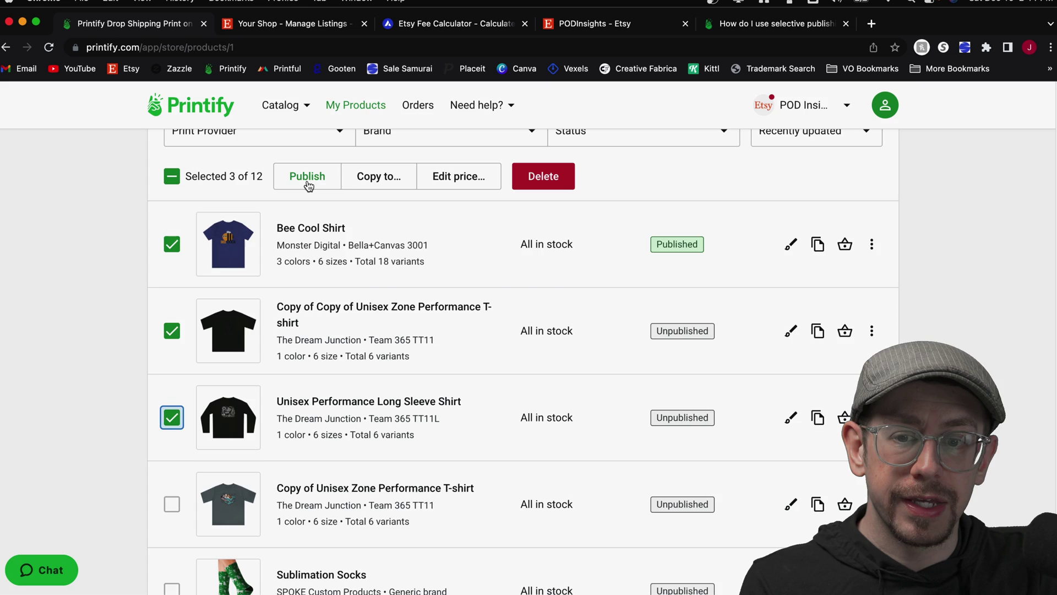
- Set up a bulk Sync and publish of only colors, sizes, prices and SKUs, then cancel it
{"action": "left_click", "coordinate": [307, 176]}
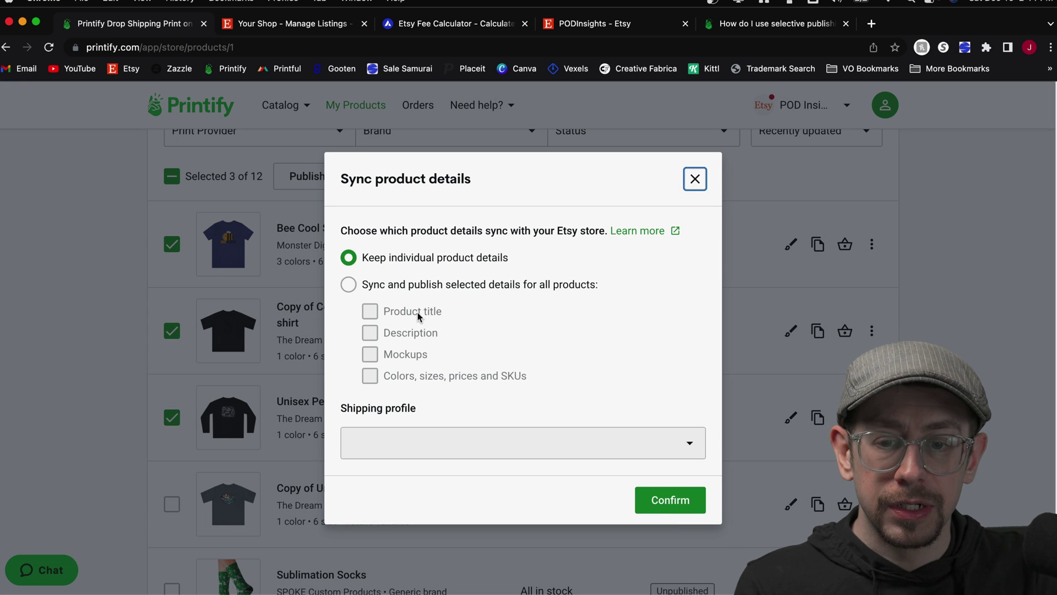
{"action": "left_click", "coordinate": [349, 285]}
{"action": "left_click", "coordinate": [371, 377]}
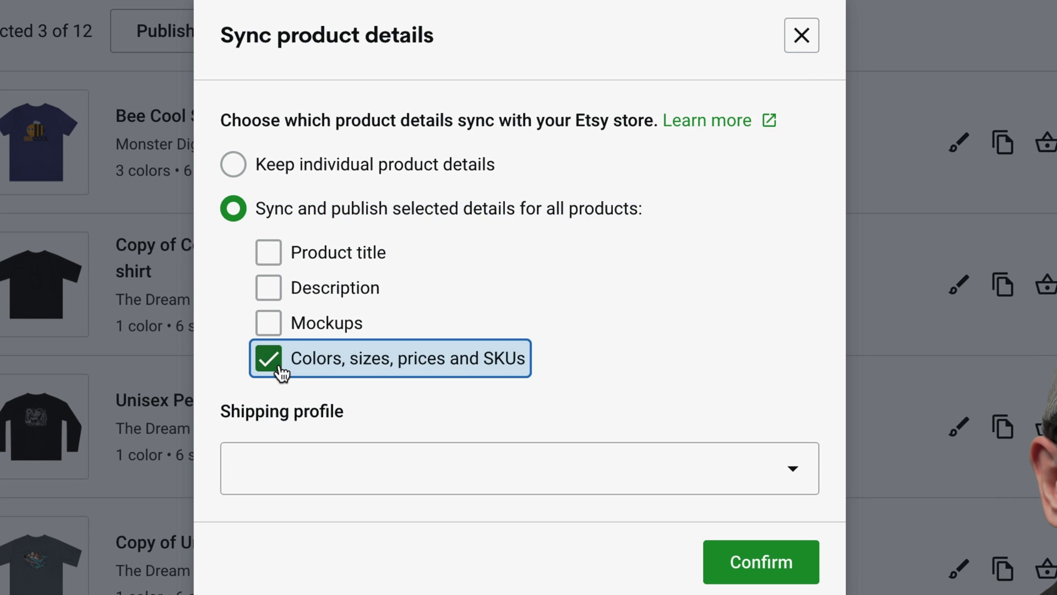
{"action": "left_click", "coordinate": [413, 474]}
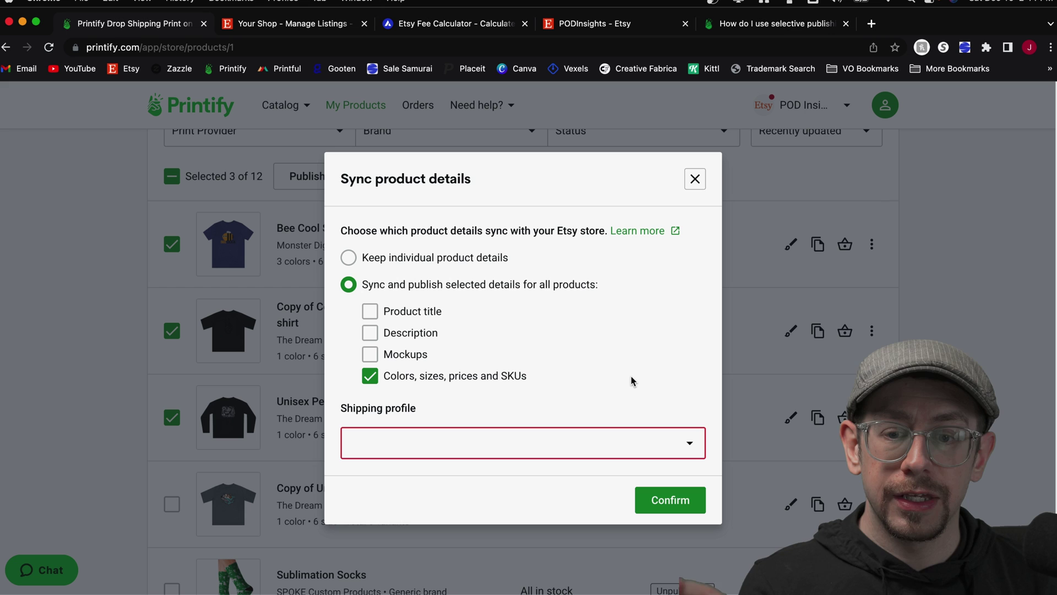
{"action": "left_click", "coordinate": [695, 179]}
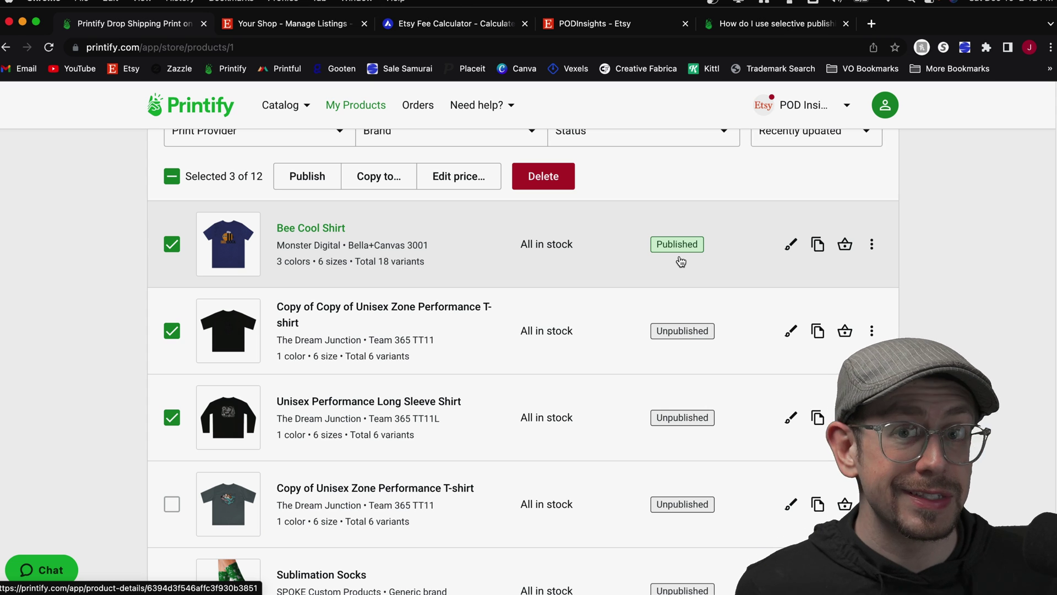
- Return to the Etsy listings and open the Bee Cool Shirt listing's variations
{"action": "key", "text": "ctrl+Tab"}
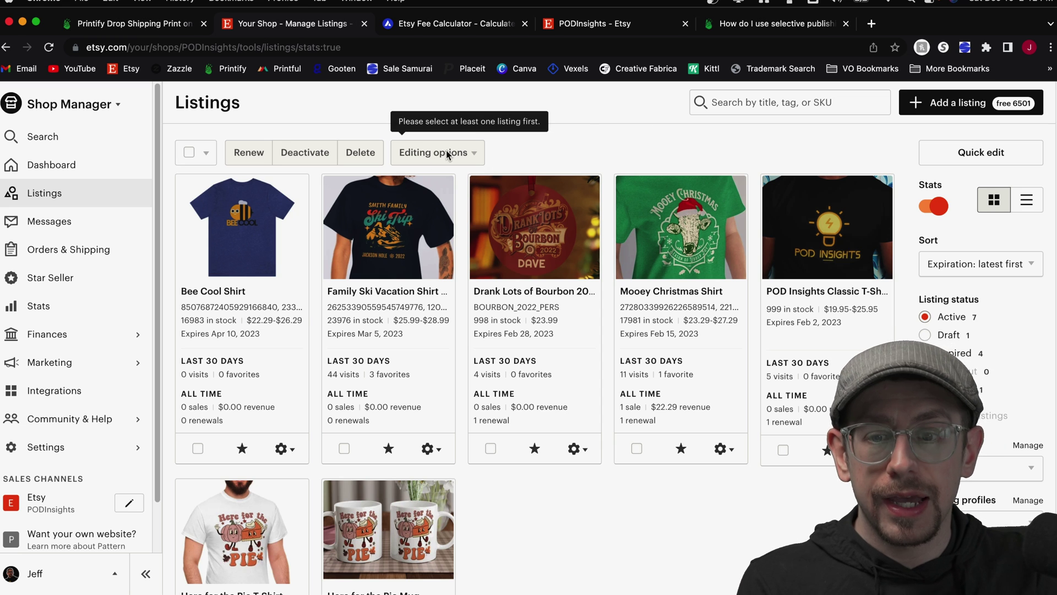
{"action": "left_click", "coordinate": [227, 212]}
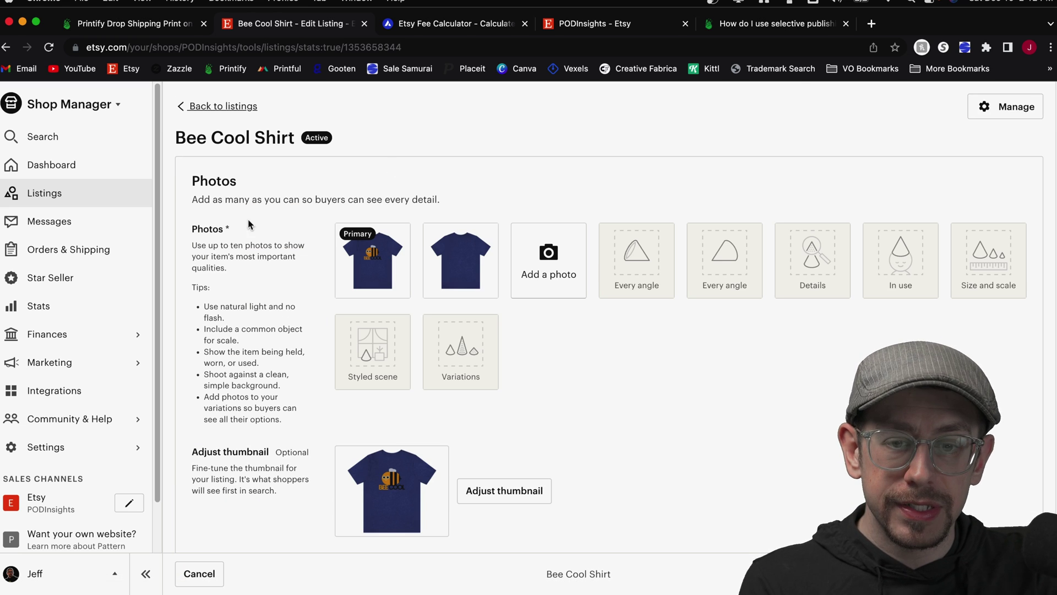
{"action": "scroll", "coordinate": [605, 316], "scroll_direction": "down", "scroll_amount": 20}
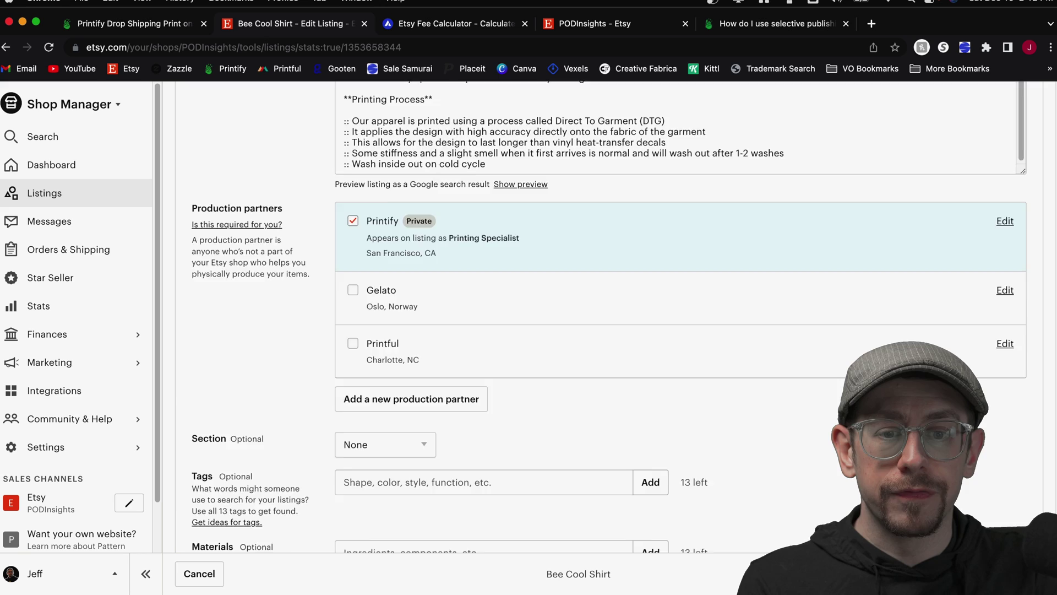
{"action": "scroll", "coordinate": [825, 319], "scroll_direction": "down", "scroll_amount": 10}
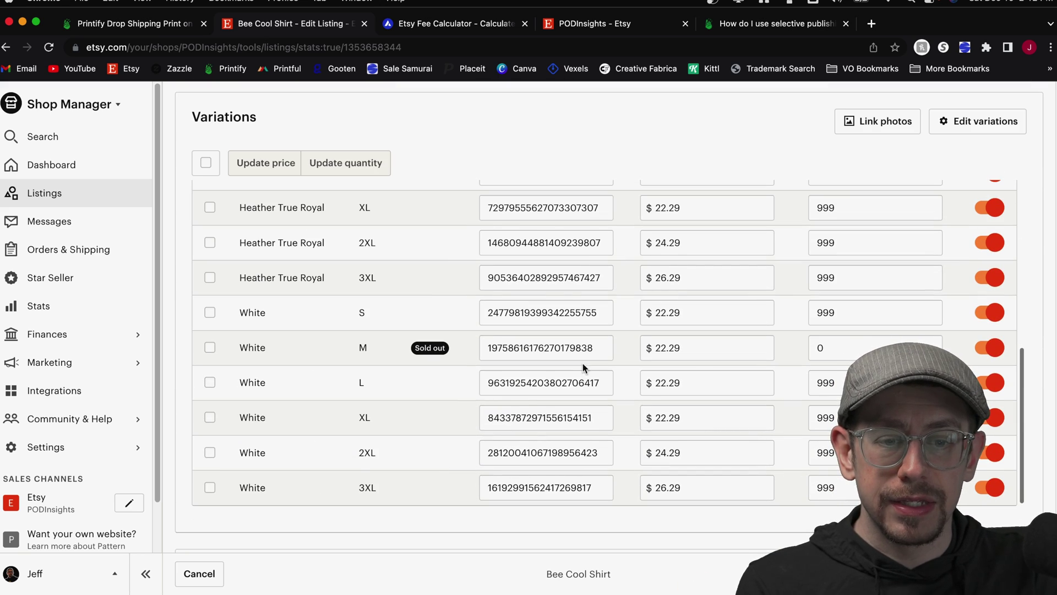
{"action": "scroll", "coordinate": [352, 380], "scroll_direction": "down", "scroll_amount": 2}
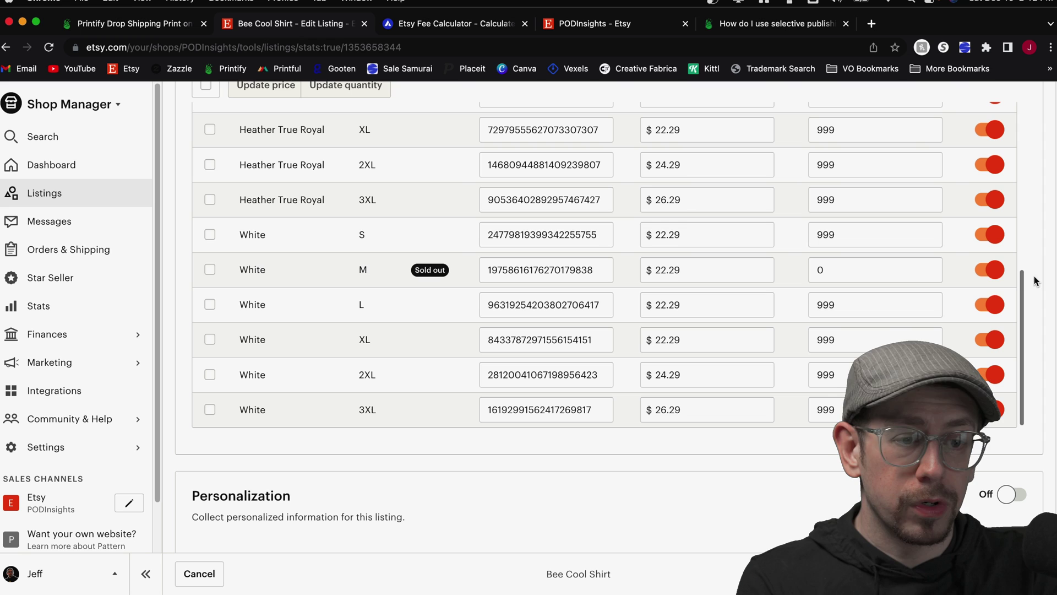
- Change the White M variant's quantity from 0 to 999 and make sure it ends up enabled
{"action": "left_click", "coordinate": [826, 271]}
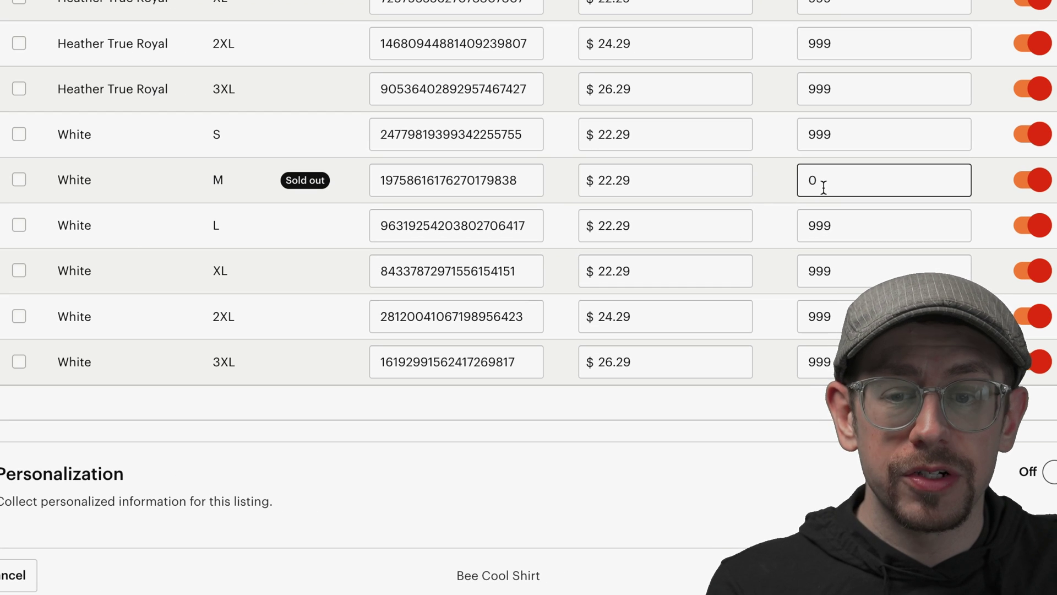
{"action": "double_click", "coordinate": [812, 181]}
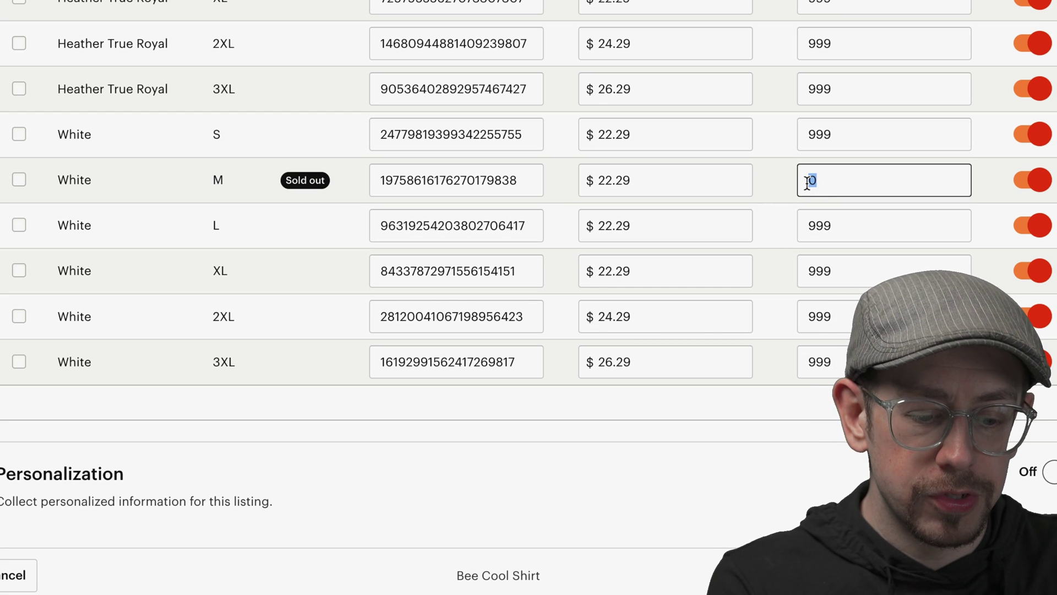
{"action": "type", "text": "999"}
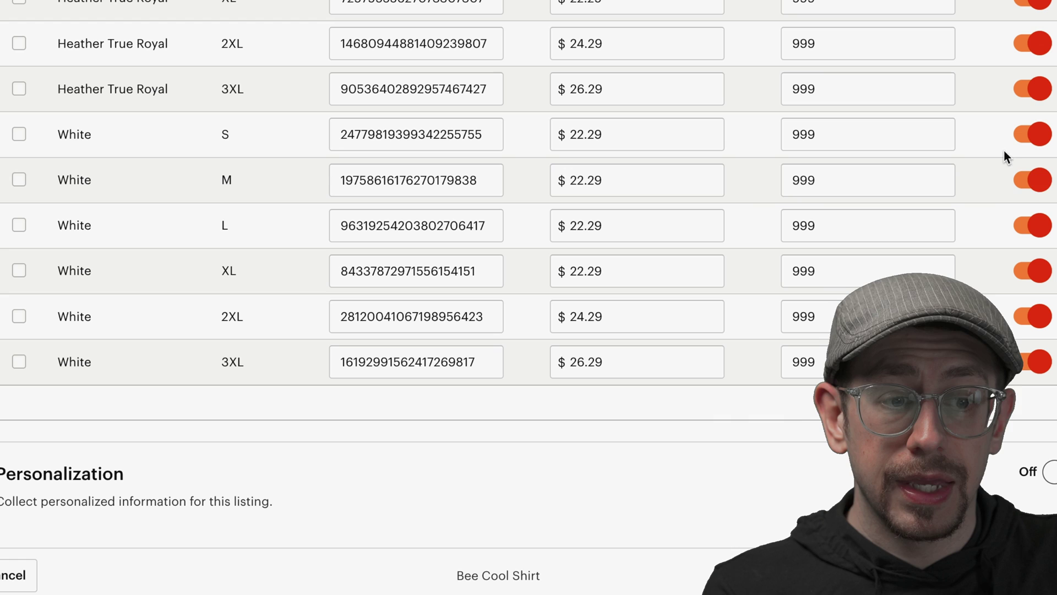
{"action": "left_click", "coordinate": [1035, 183]}
{"action": "scroll", "coordinate": [1038, 189], "scroll_direction": "down", "scroll_amount": 2}
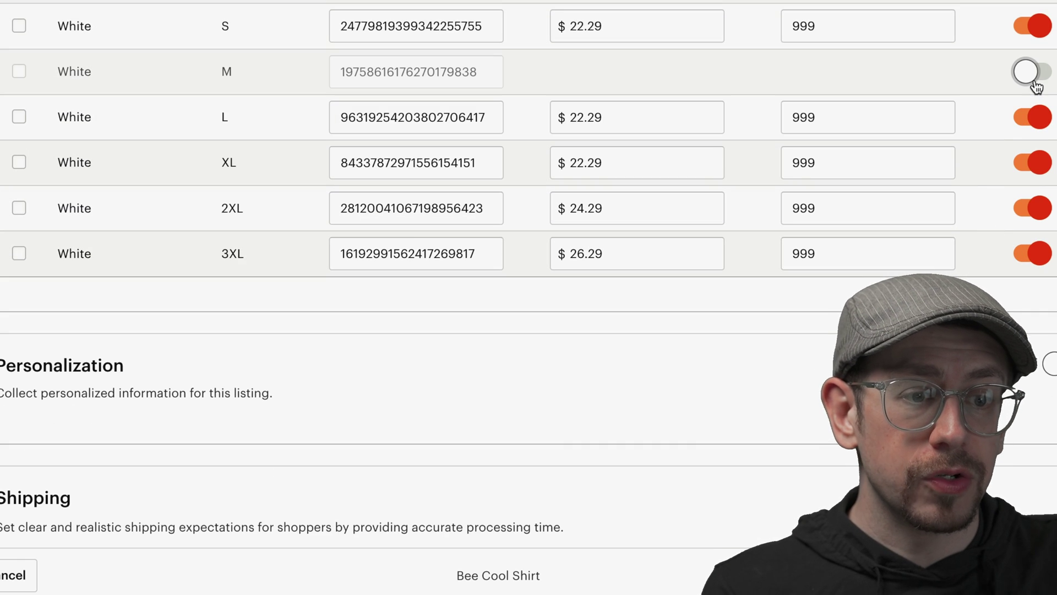
{"action": "left_click", "coordinate": [1037, 72]}
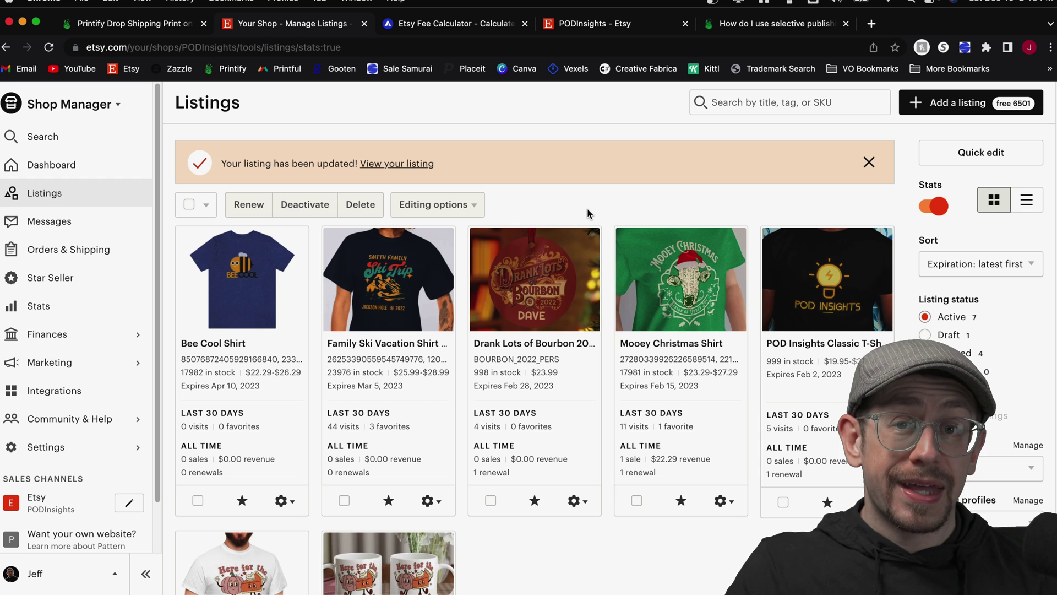
{"action": "scroll", "coordinate": [587, 214], "scroll_direction": "down", "scroll_amount": 1}
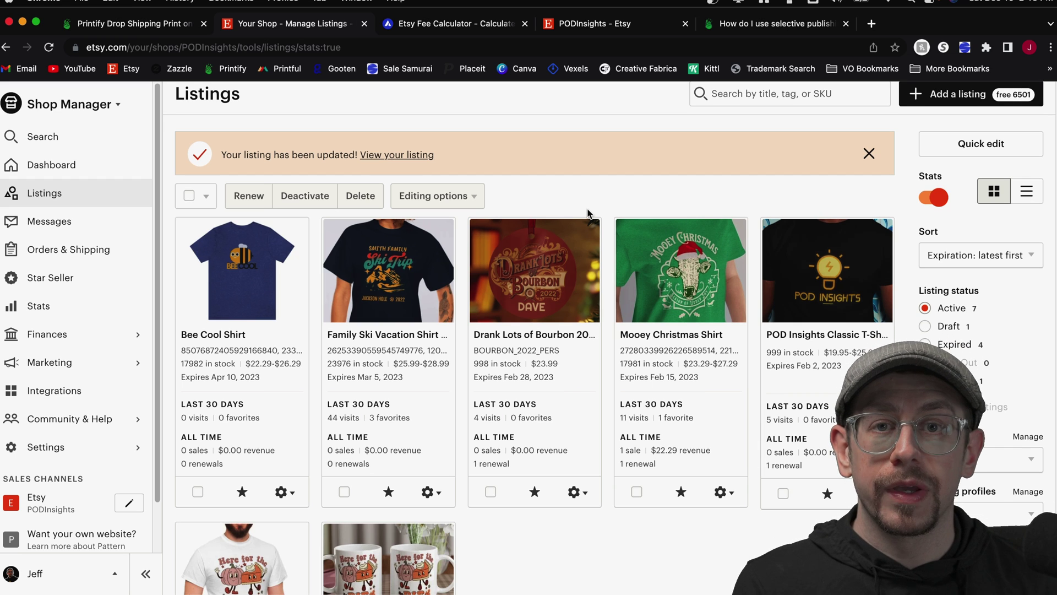